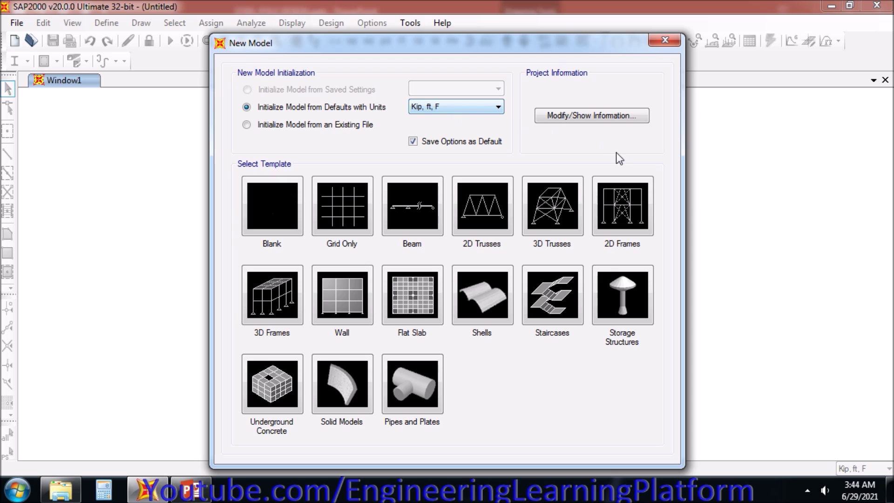
Step: Generate a 2D frame template with 1 story, 1 bay, 40 ft story height and bay width 1
left_click(627, 232)
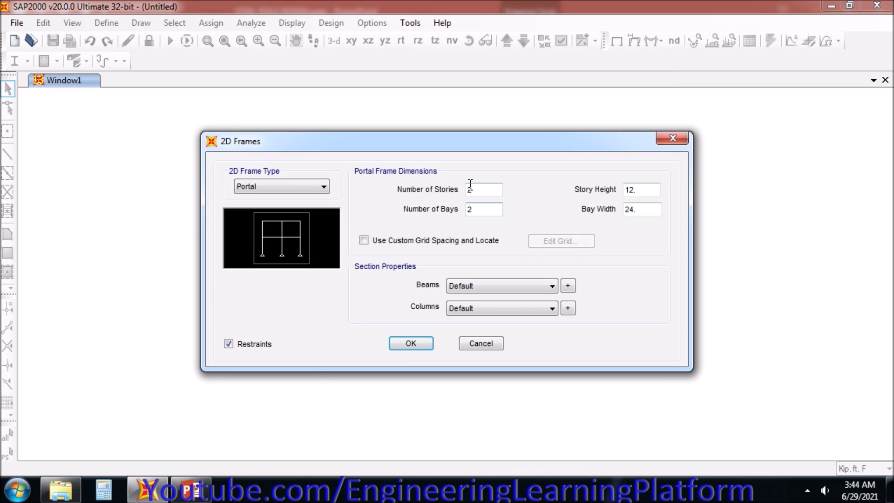
double_click(477, 191)
type("1")
double_click(472, 209)
type("1")
left_click(634, 192)
double_click(629, 192)
type("40")
key("Tab")
key("Tab")
type("1")
left_click(421, 343)
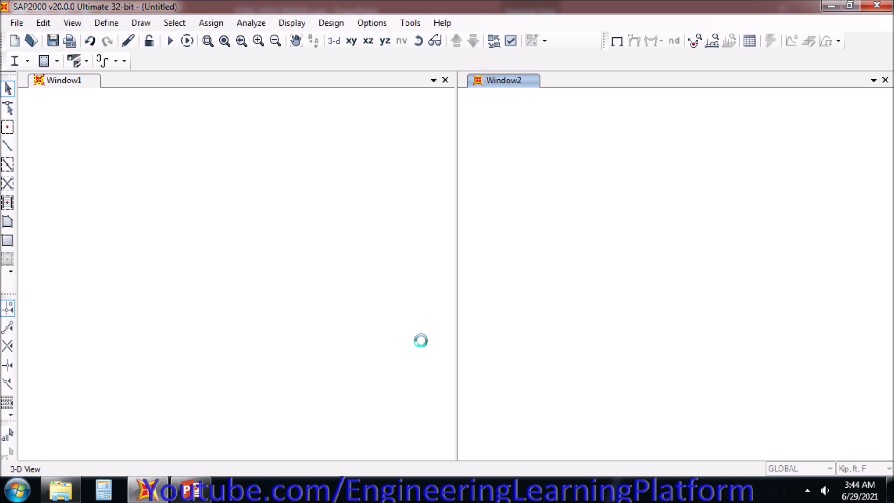
Step: Dock the X-Z Plane view on the right, splitting the window evenly between both views
mouse_move(517, 80)
left_mouse_down()
mouse_move(699, 326)
mouse_move(726, 419)
mouse_move(494, 102)
mouse_move(461, 95)
left_mouse_up()
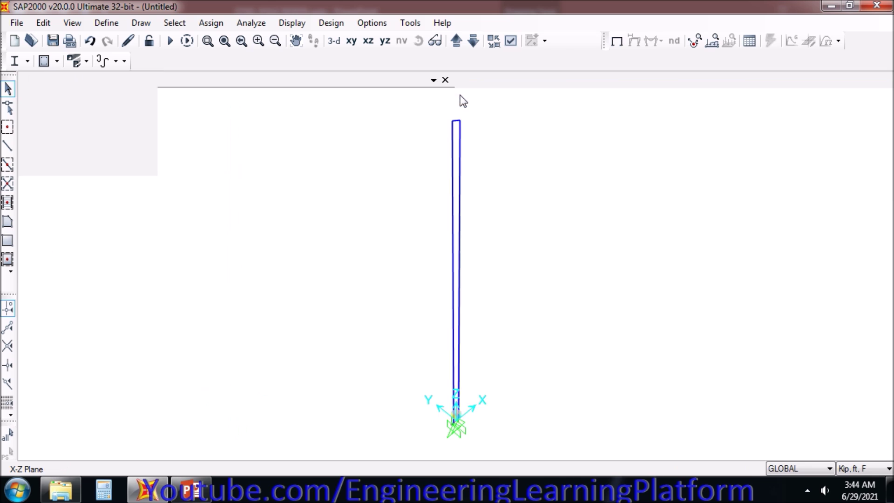
left_click_drag(465, 78, 871, 320)
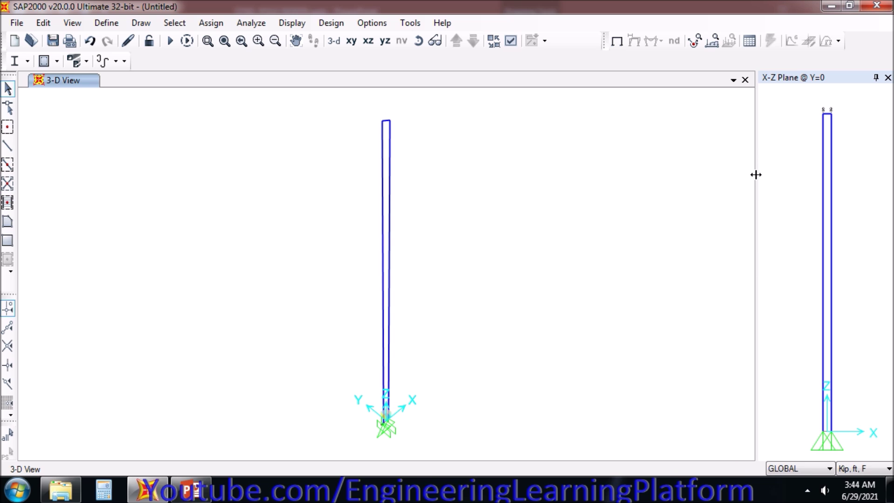
left_click_drag(757, 175, 405, 200)
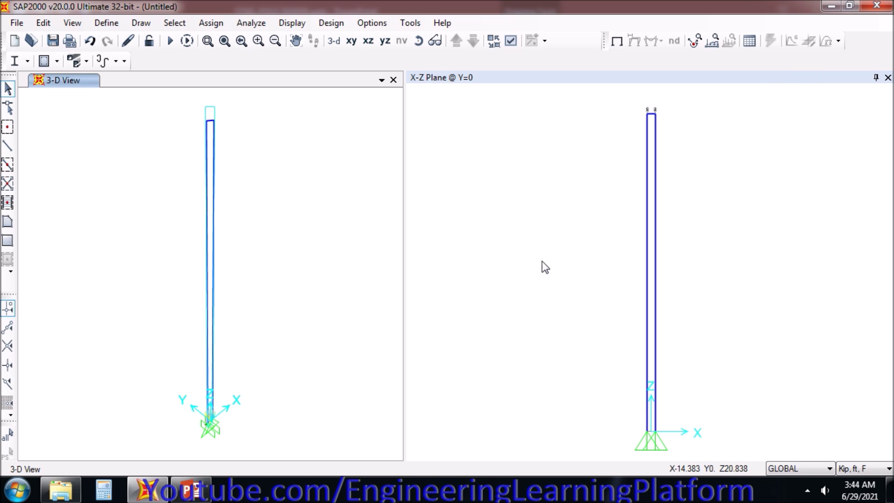
Step: Window-select all template frames and joints and delete them, leaving only the grid
left_click_drag(613, 94, 719, 446)
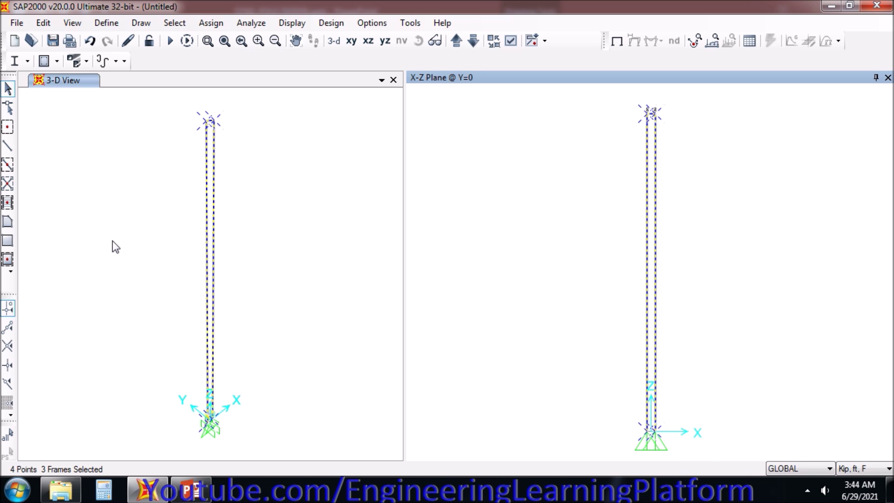
left_click(42, 24)
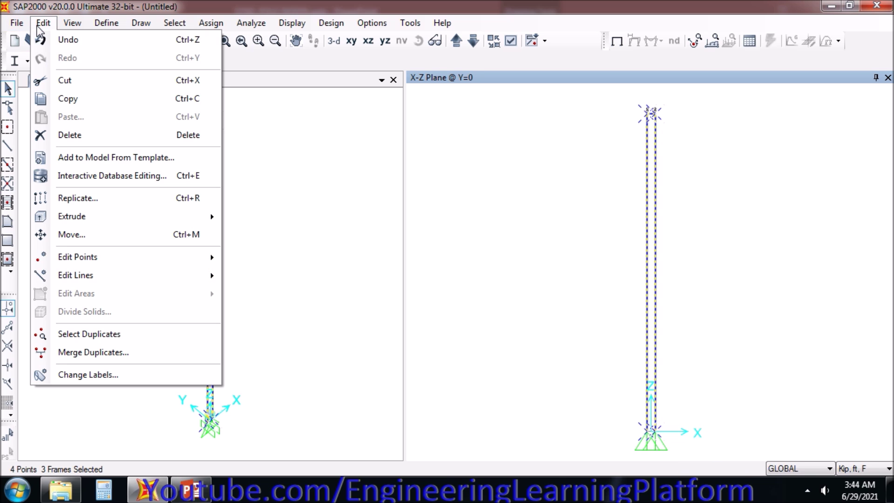
left_click(107, 134)
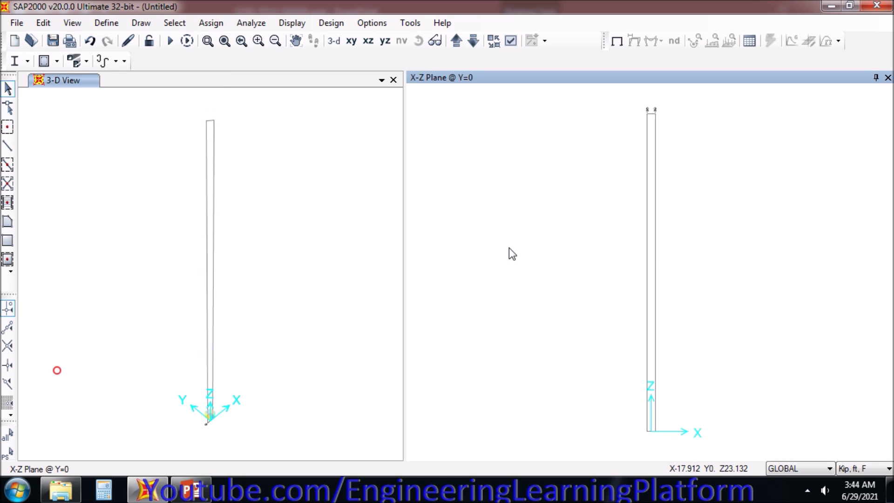
Step: Add a new Steel material using standard ASTM A36, Grade 36
left_click(116, 26)
left_click(125, 38)
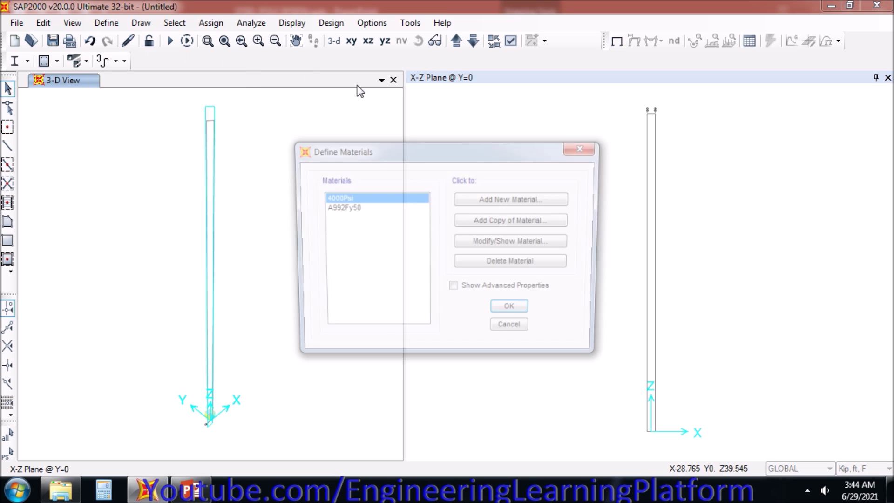
left_click(506, 198)
left_click(467, 238)
left_click(468, 238)
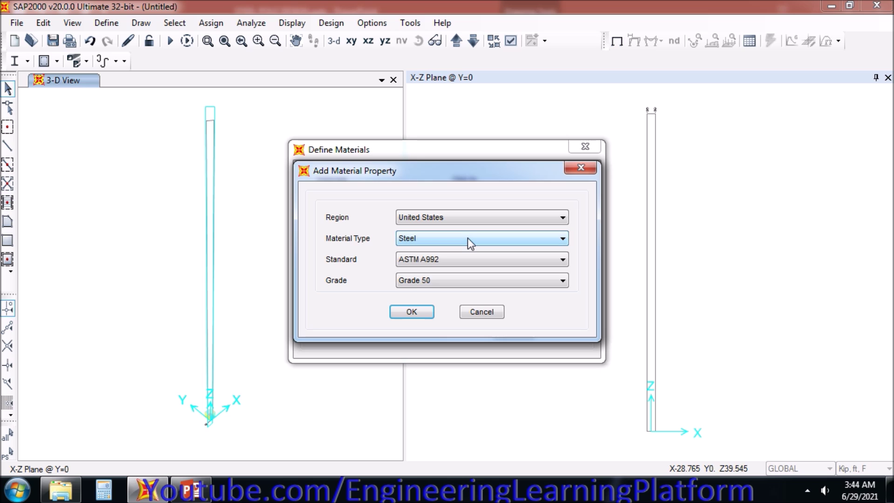
left_click(450, 279)
left_click(461, 279)
left_click(447, 255)
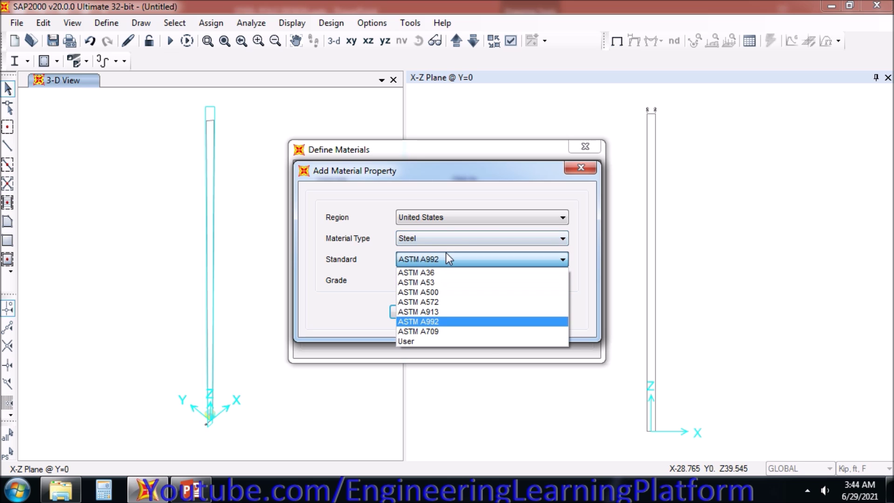
left_click(438, 273)
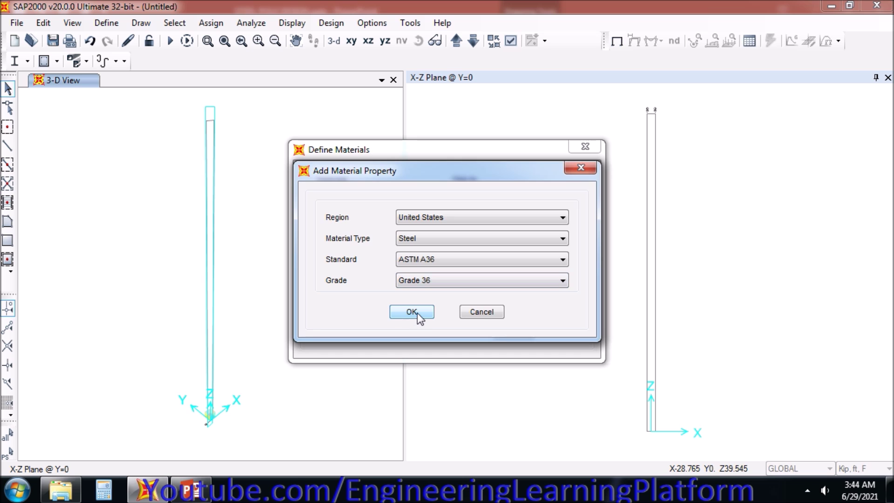
left_click(412, 312)
Step: Review the A36 properties in Kip, in, F units (Fy 36) and accept them
left_click(502, 241)
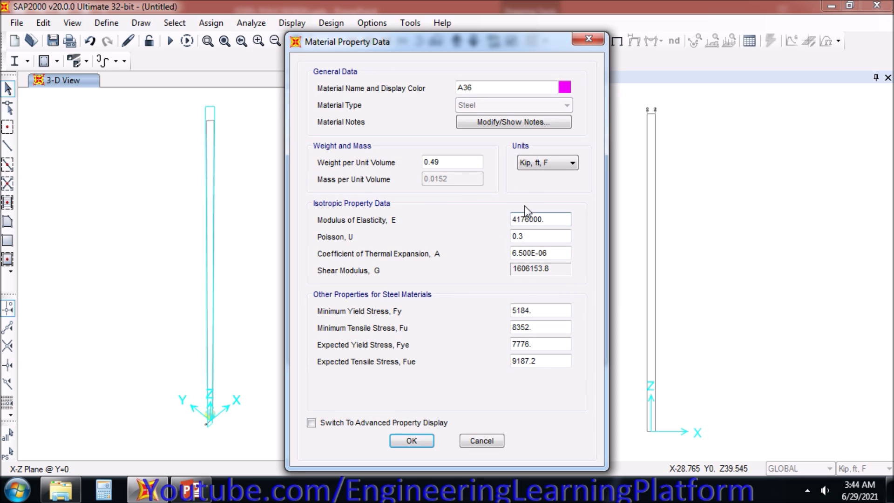
left_click(547, 162)
left_click(543, 187)
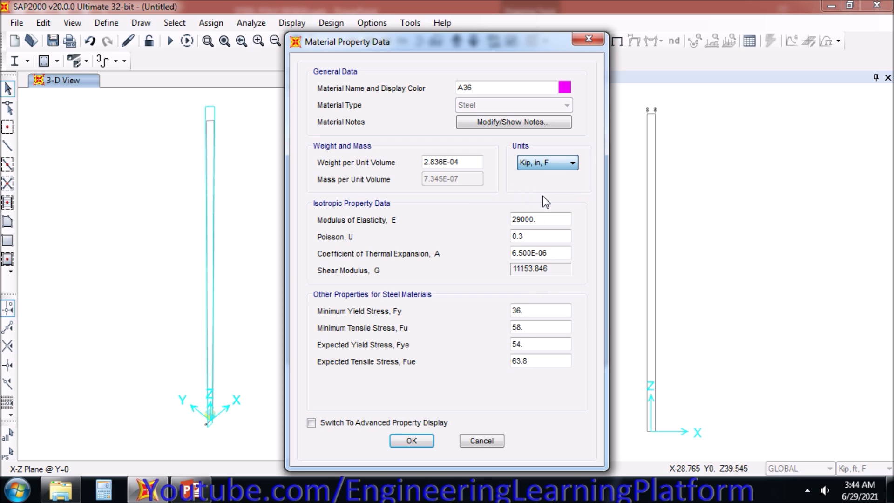
left_click_drag(529, 311, 508, 318)
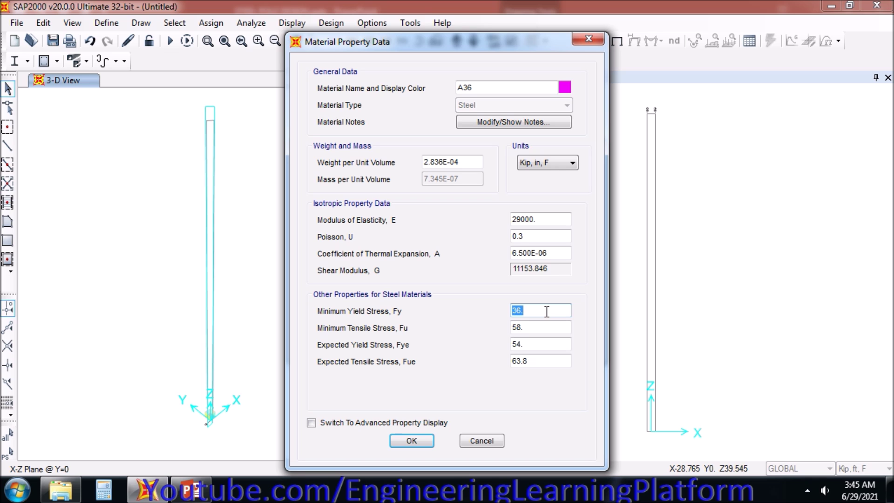
left_click(420, 446)
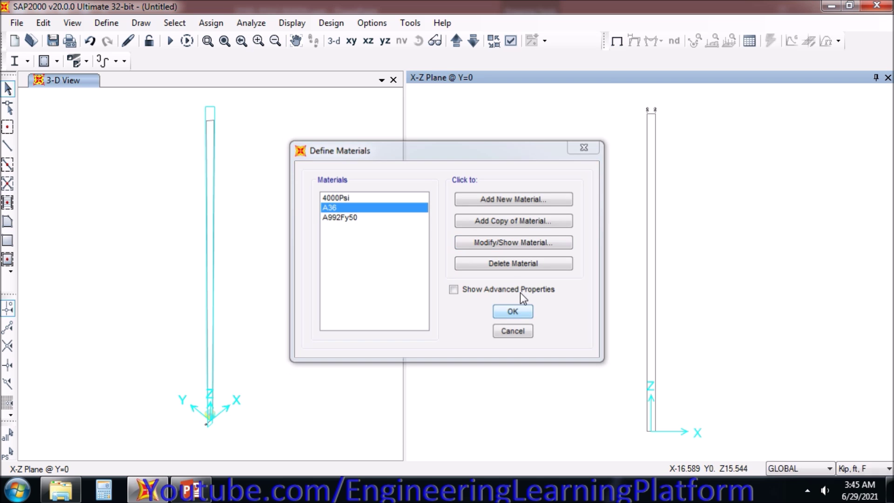
left_click(514, 312)
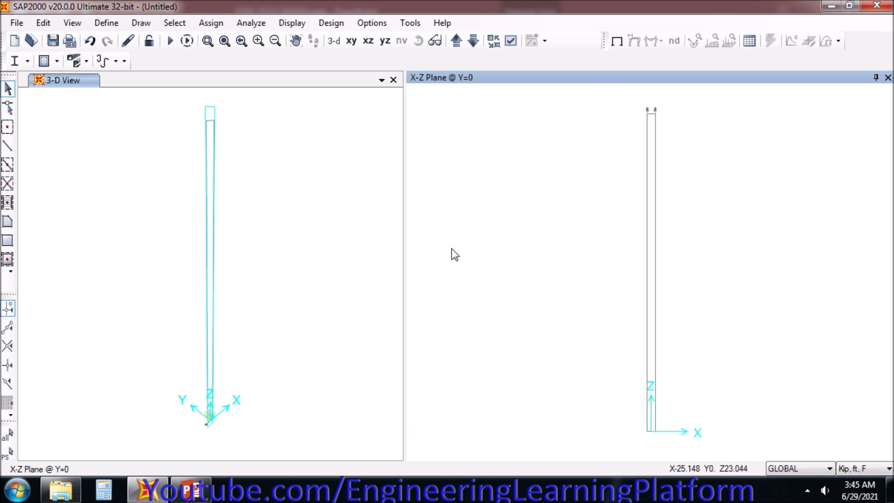
Step: Start importing a steel pipe frame section from the AISC14.pro section library
left_click(96, 21)
mouse_move(112, 59)
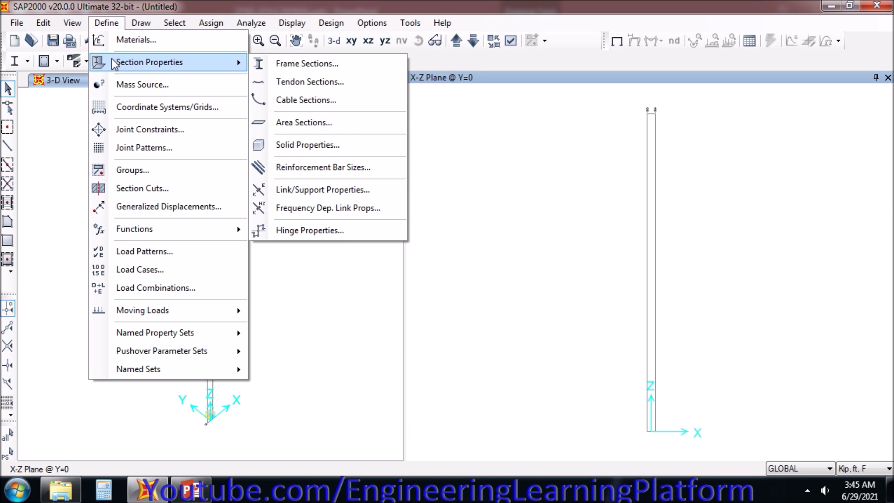
left_click(297, 65)
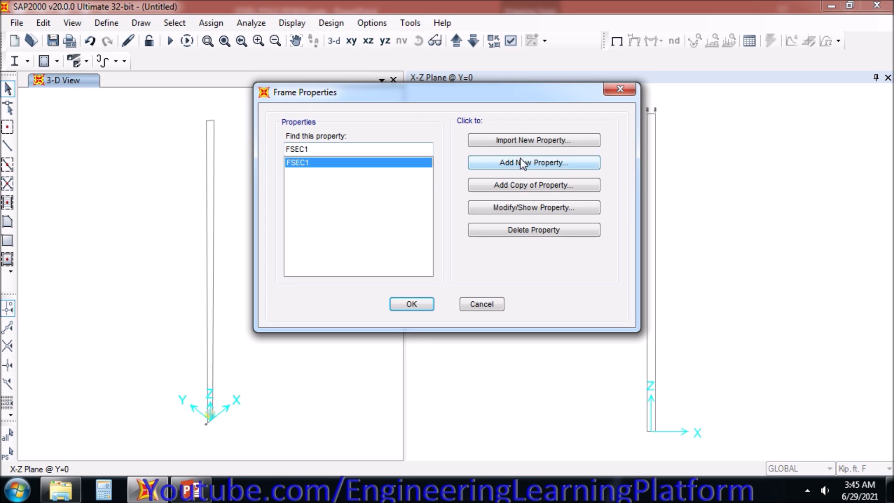
left_click(525, 143)
left_click(505, 116)
left_click(505, 117)
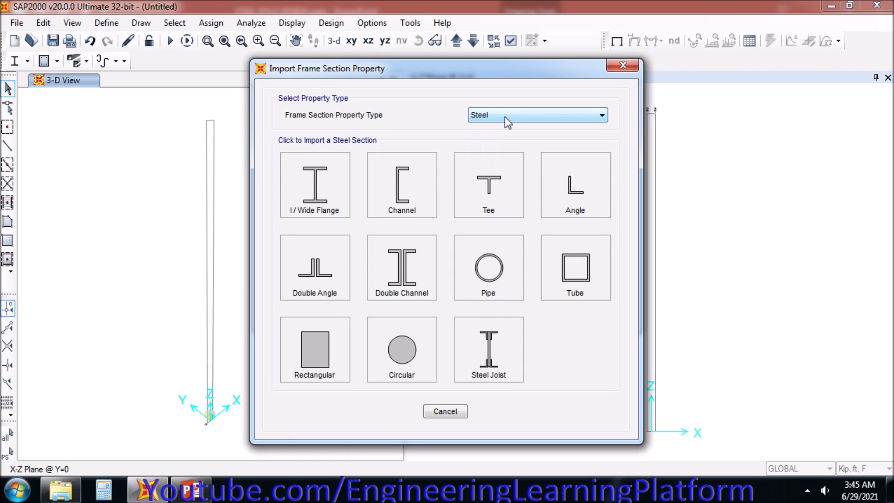
left_click(504, 275)
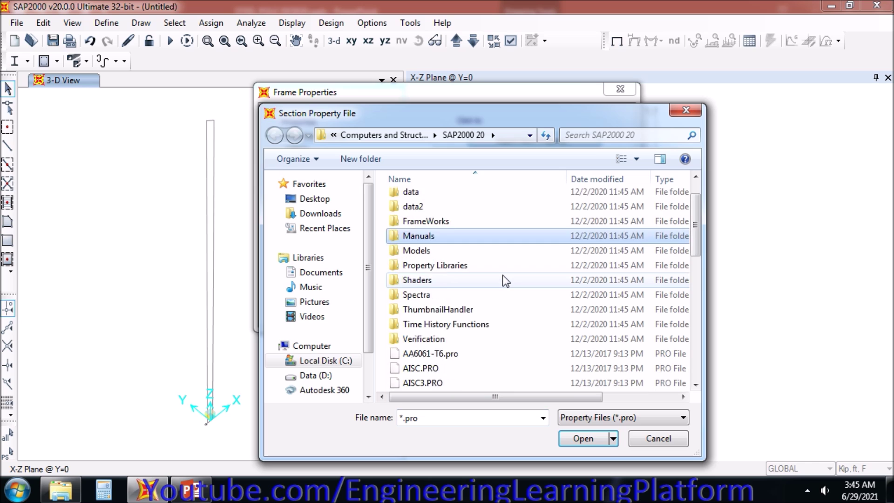
scroll(505, 280, "down", 2)
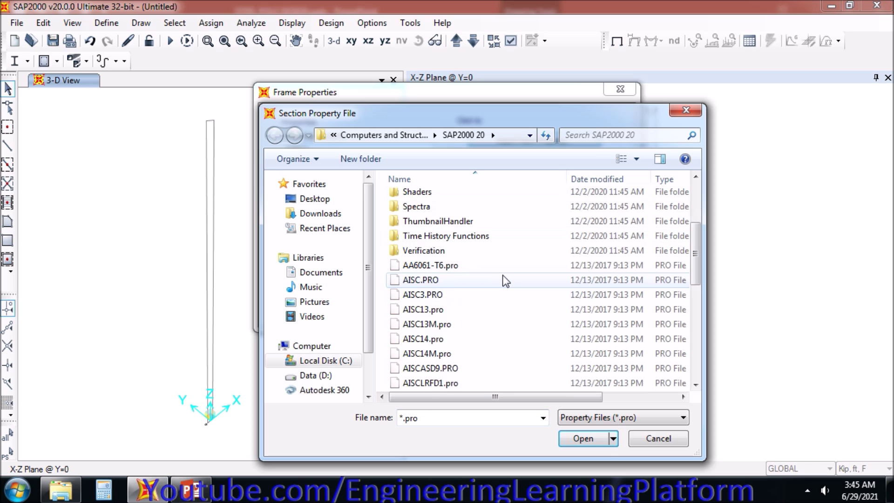
left_click(517, 135)
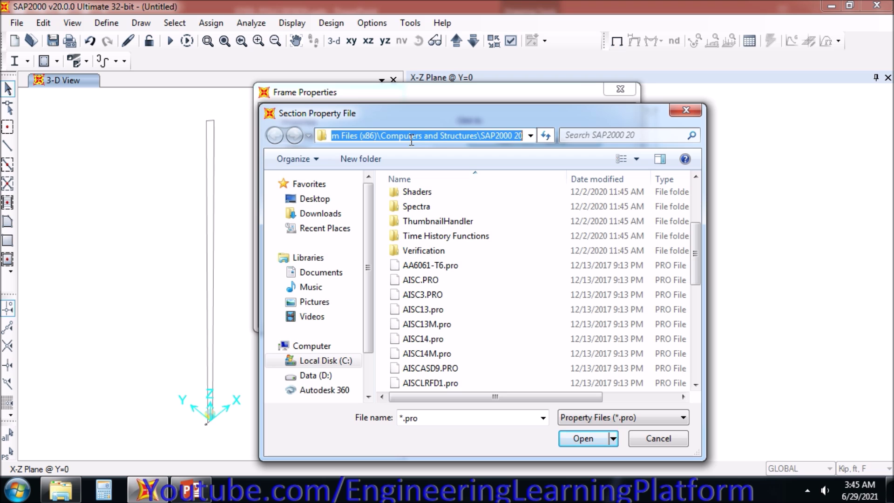
left_click(404, 324)
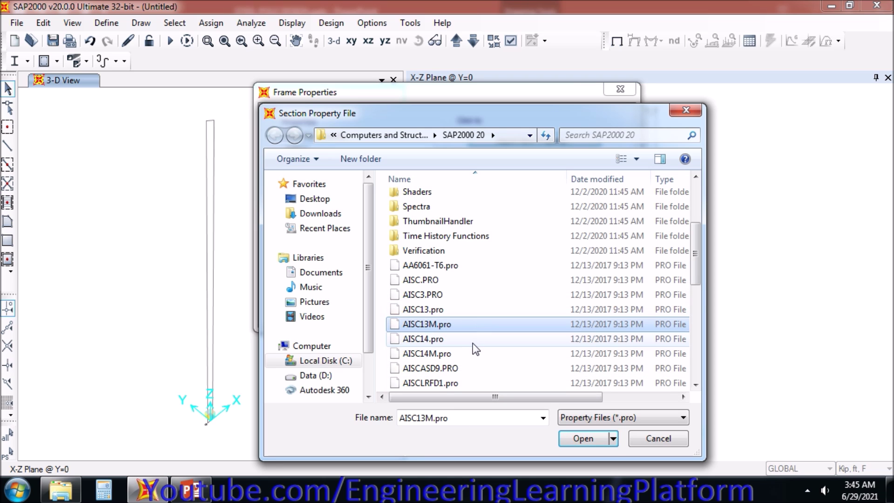
left_click(473, 339)
left_click(584, 438)
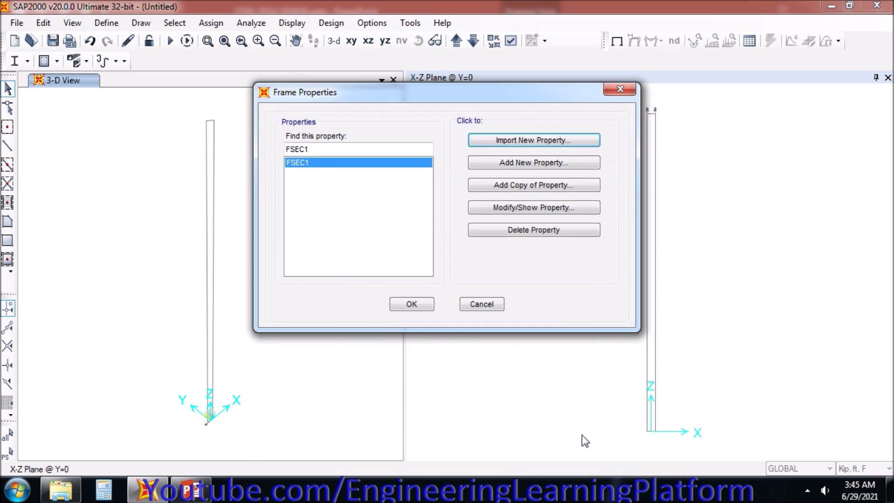
Step: Select sections HSS8.625X.188 to Pipe5SCH40, then cancel the pipe section without adding it
left_click(412, 191)
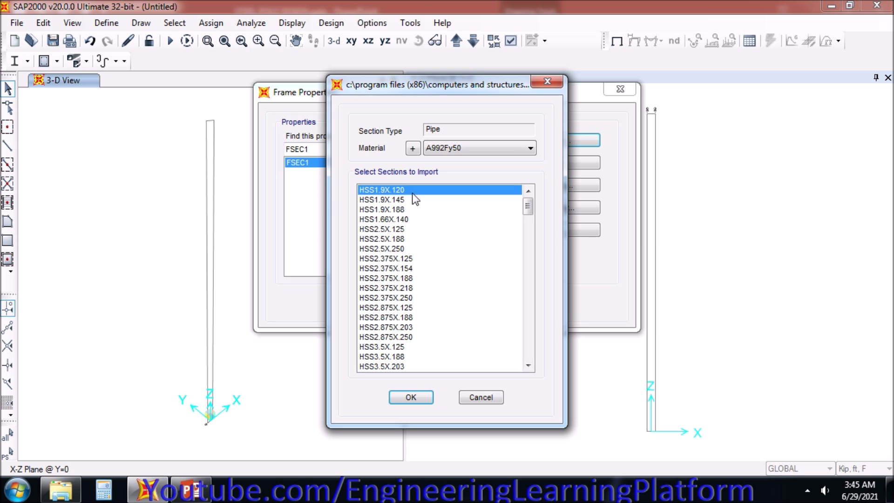
scroll(428, 268, "down", 15)
scroll(428, 267, "down", 10)
scroll(426, 295, "down", 5)
left_click_drag(406, 220, 434, 248)
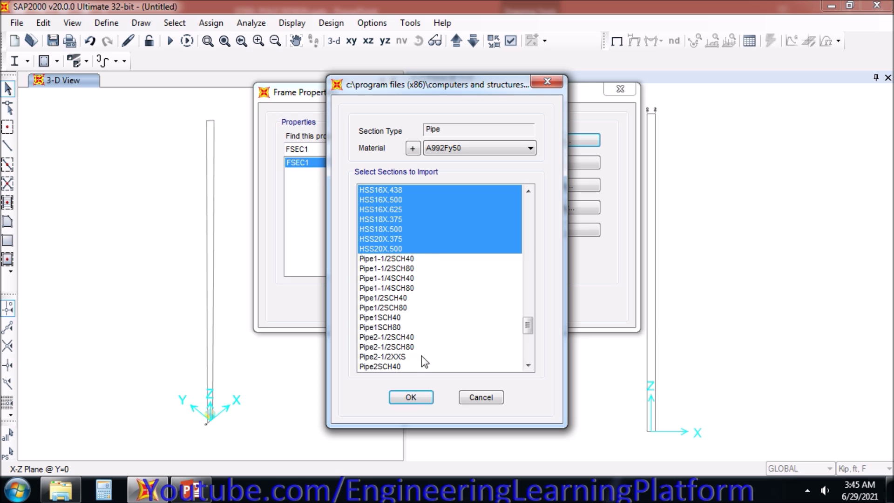
left_click(418, 395)
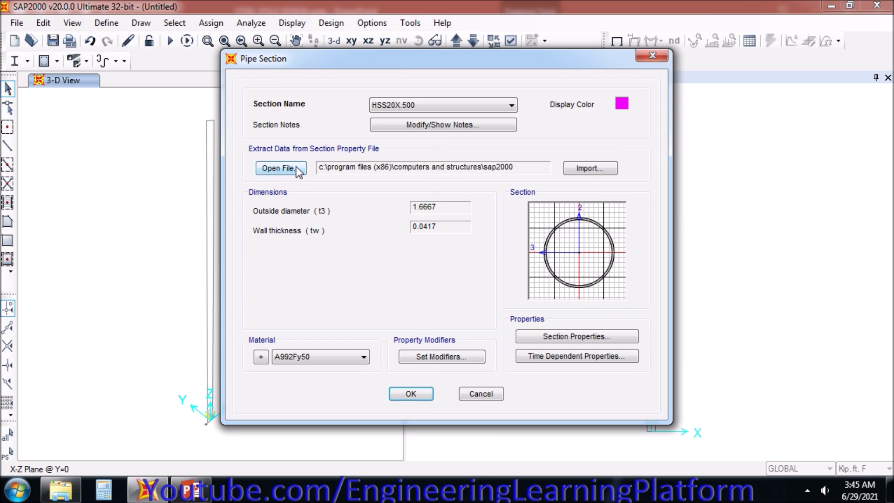
key("Escape")
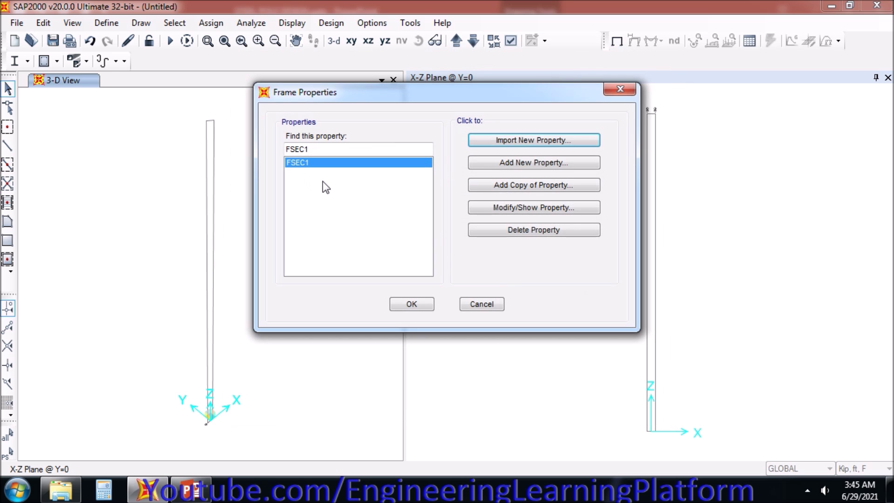
Step: Import pipe sections in A36, selecting HSS8.625X.188 through HSS20X.500
left_click(507, 140)
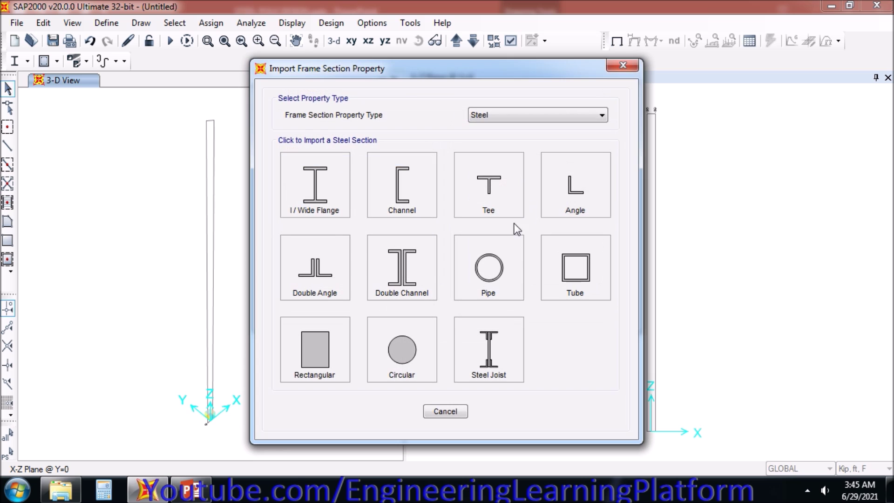
left_click(485, 268)
left_click(471, 146)
left_click(463, 180)
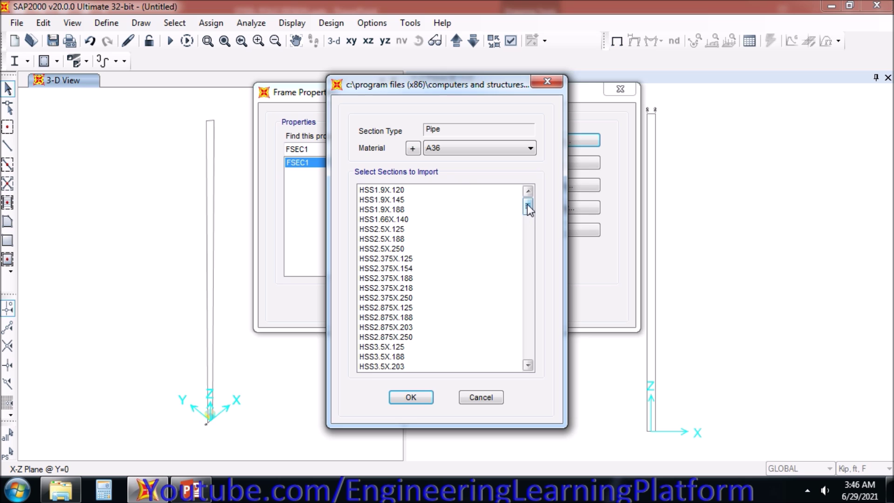
left_click_drag(528, 208, 532, 293)
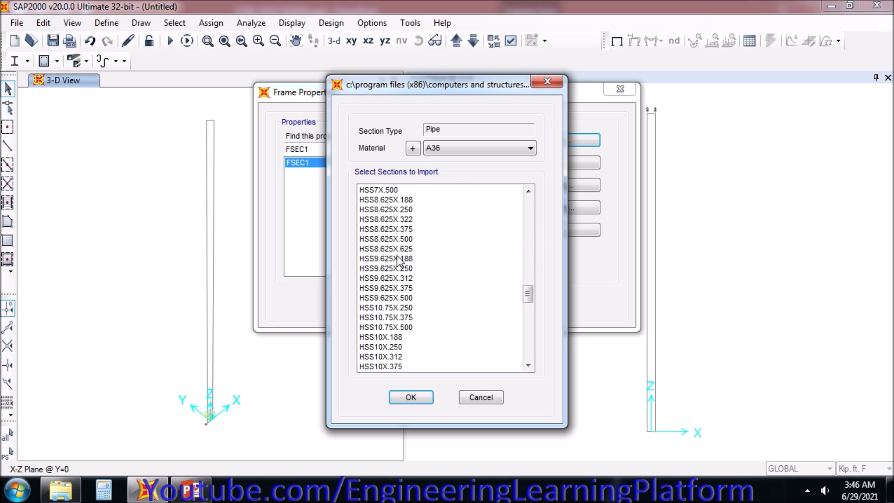
left_click(399, 189)
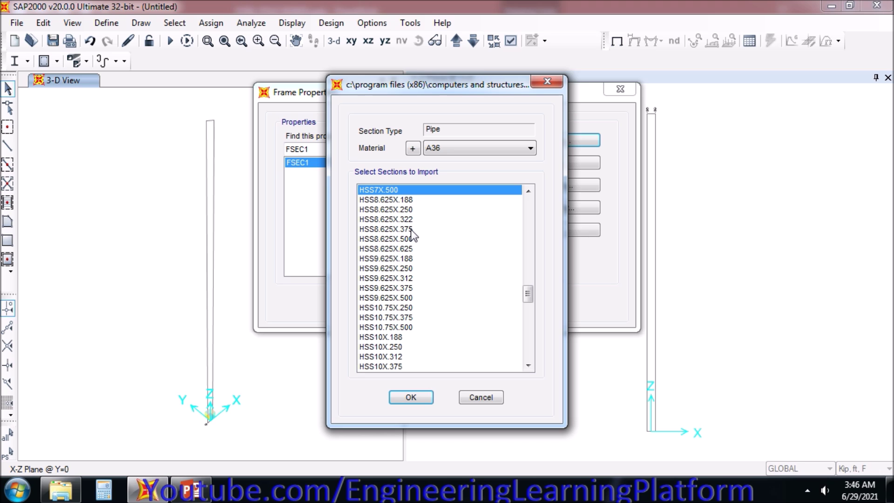
left_click_drag(386, 199, 402, 239)
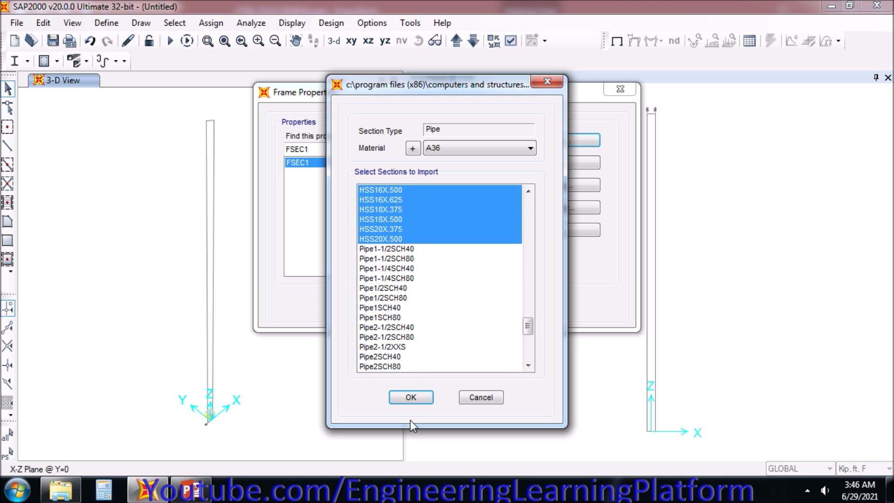
Step: Add the selected A36 pipe sections, delete the default FSEC1 section and close
left_click(410, 398)
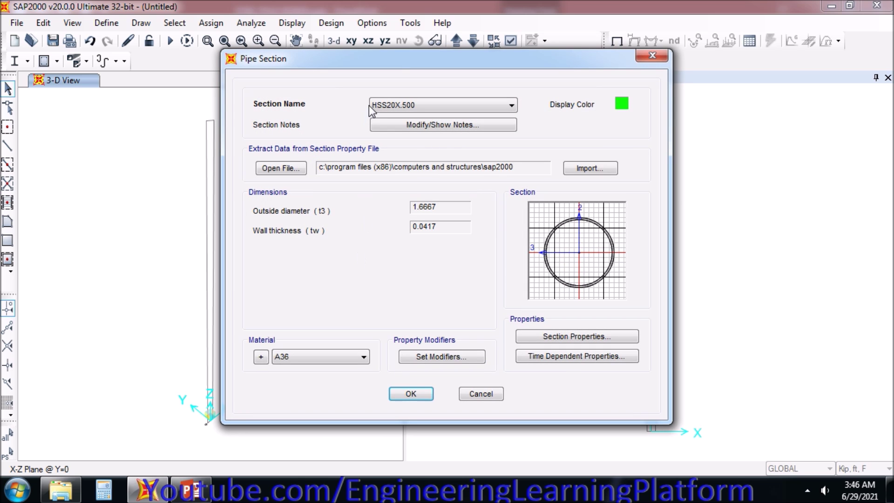
left_click(409, 395)
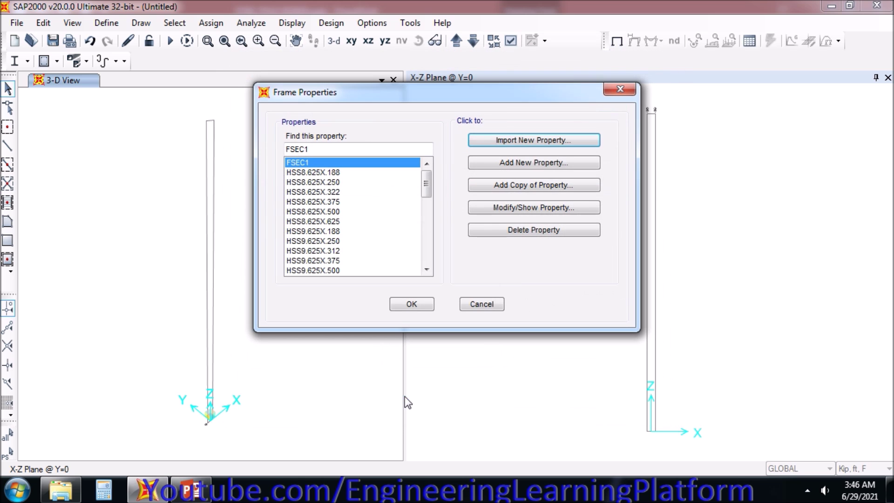
left_click(498, 229)
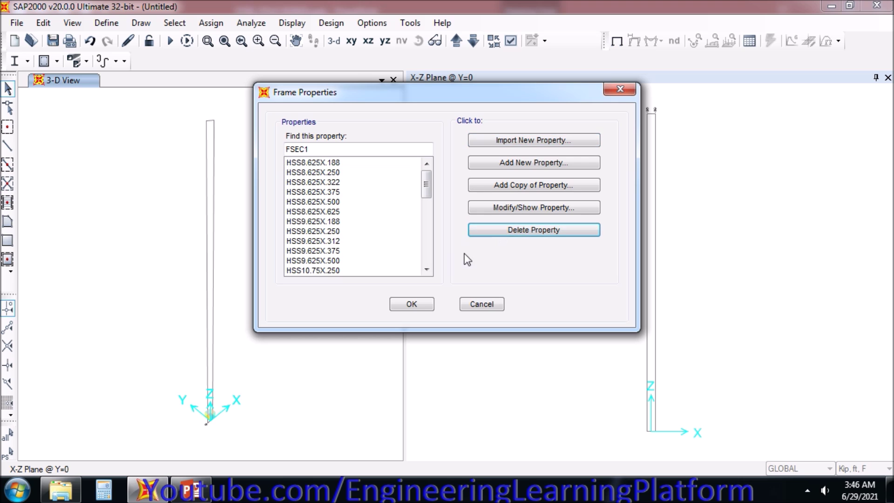
left_click(413, 306)
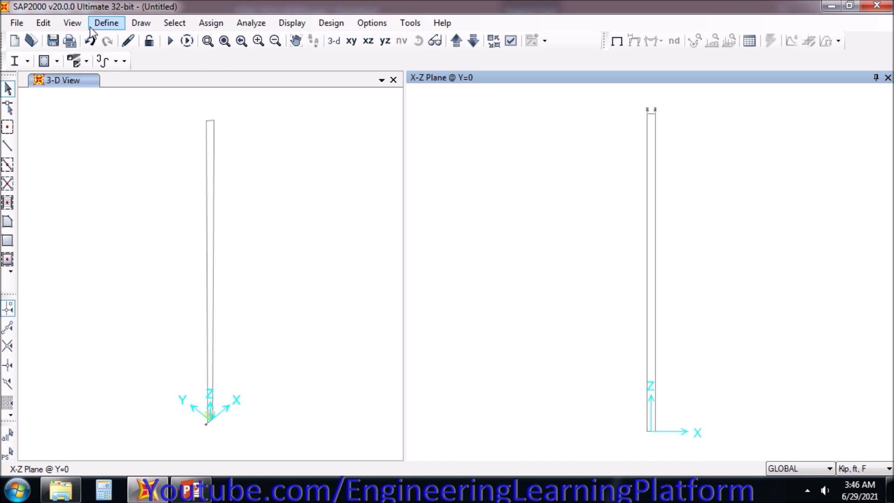
Step: Save the model into the Pole design folder under the file name 'Model 1'
left_click(60, 40)
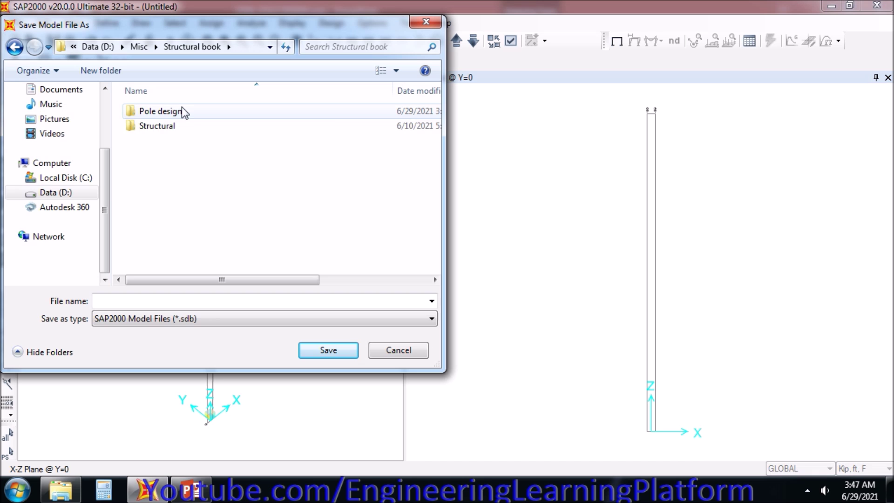
double_click(178, 110)
left_click(181, 301)
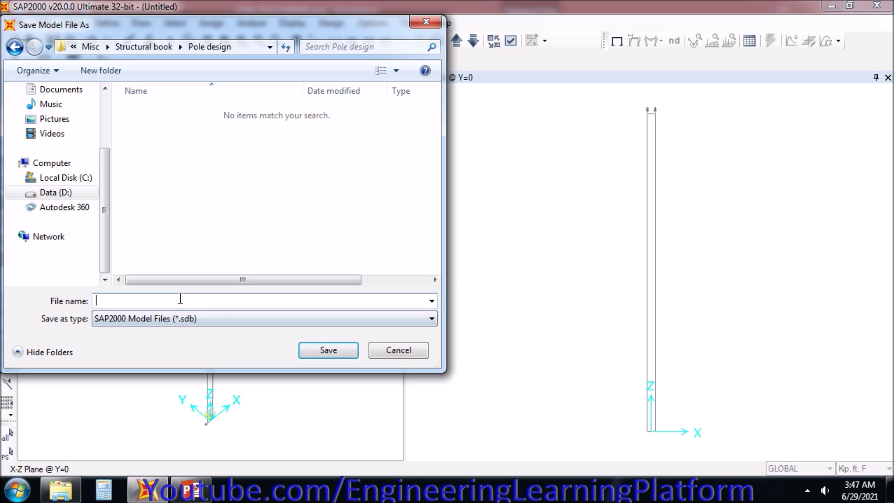
type("Model 1")
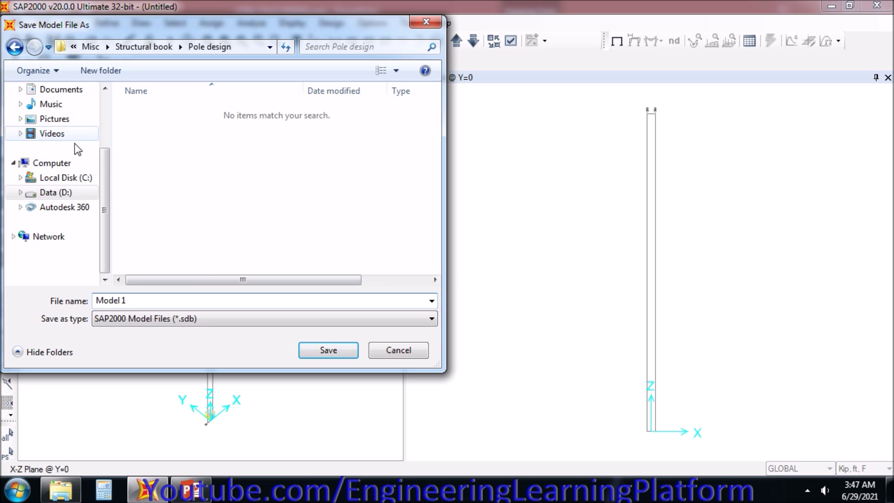
left_click_drag(99, 168, 103, 110)
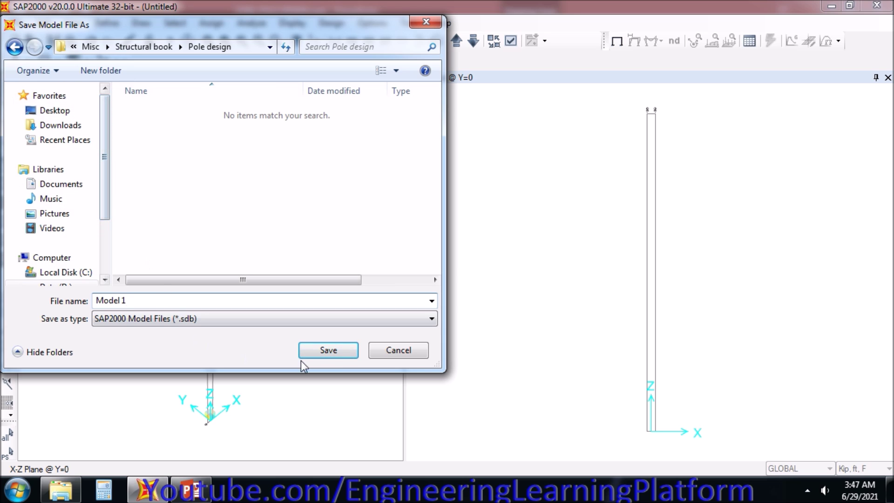
left_click(328, 352)
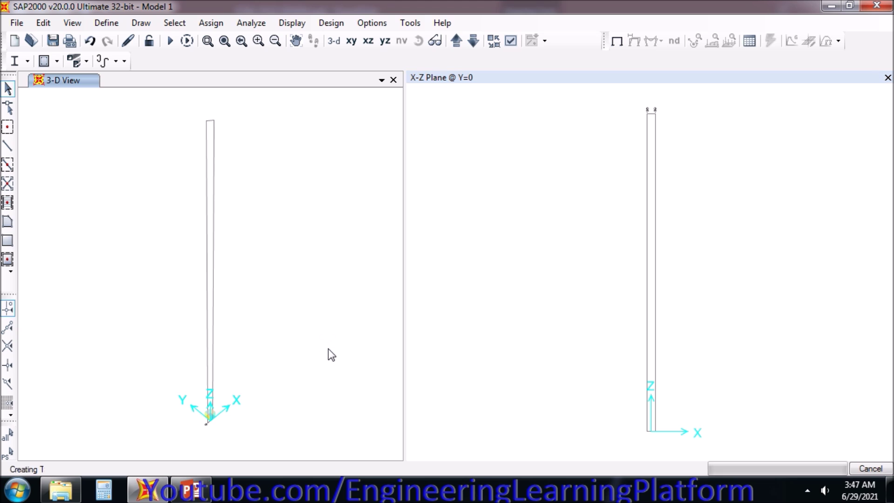
Step: Draw a vertical HSS8.625X.188 frame from the base grid point to the 40 ft top point
left_click(7, 147)
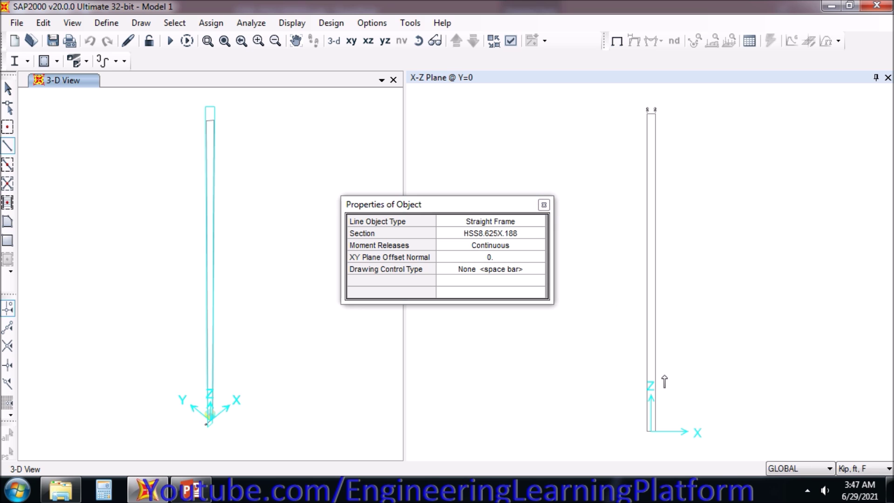
left_click(647, 431)
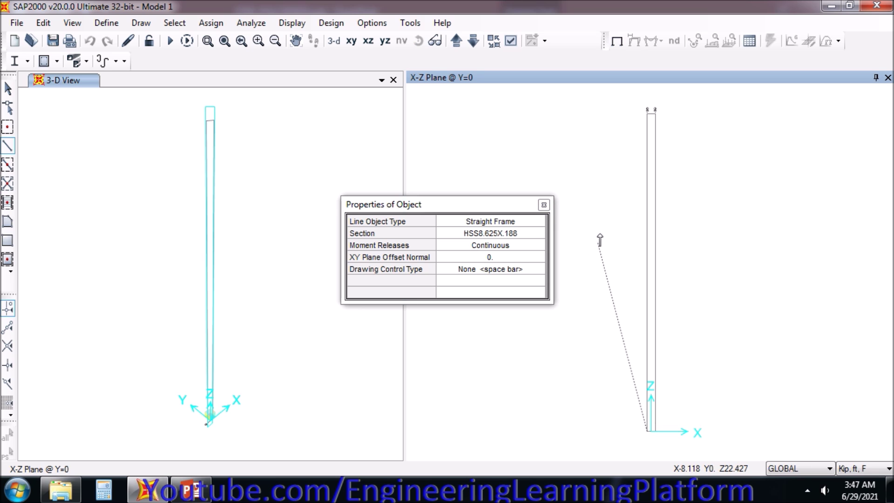
left_click(647, 110)
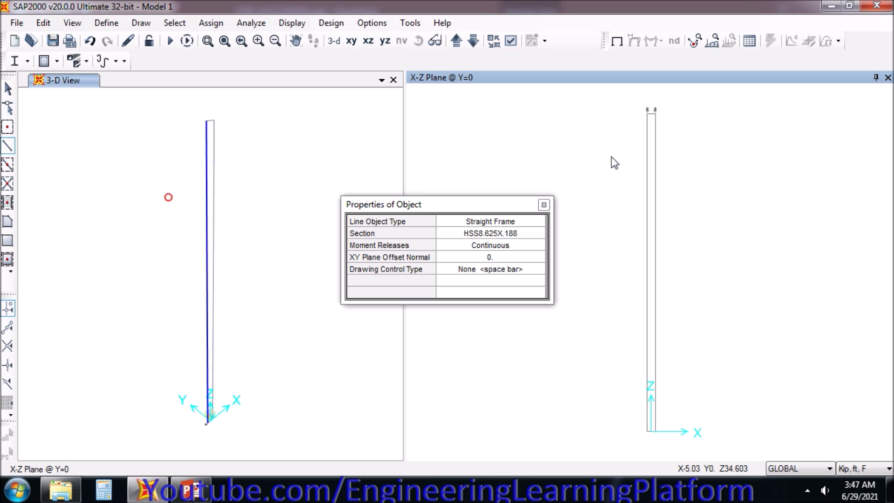
left_click(544, 205)
key("Escape")
Step: Start a new Auto Select frame section from the Frame Properties list
left_click(98, 22)
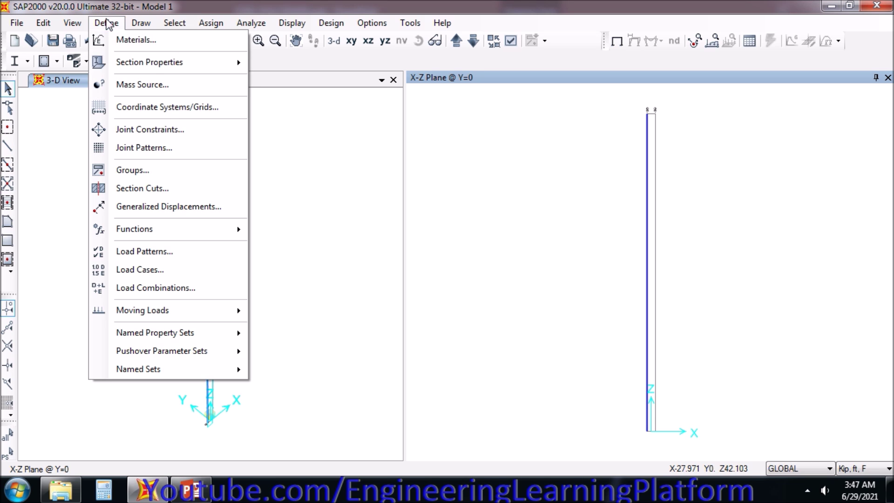
mouse_move(128, 62)
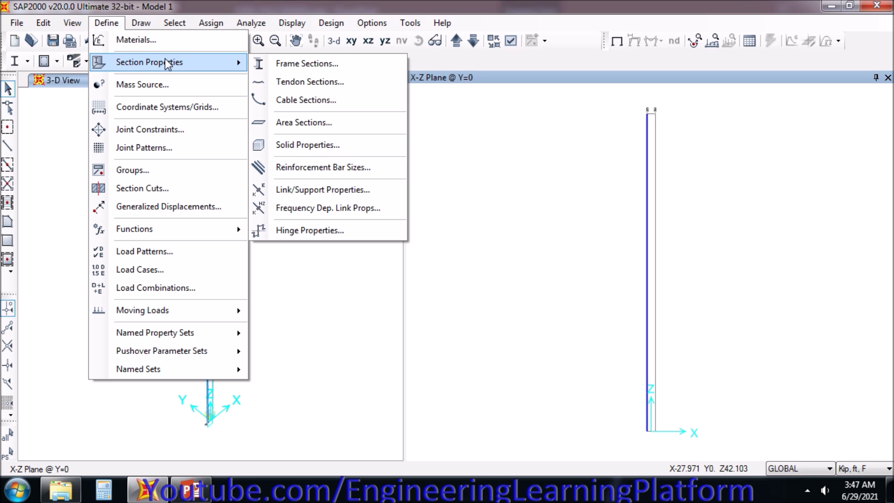
left_click(299, 66)
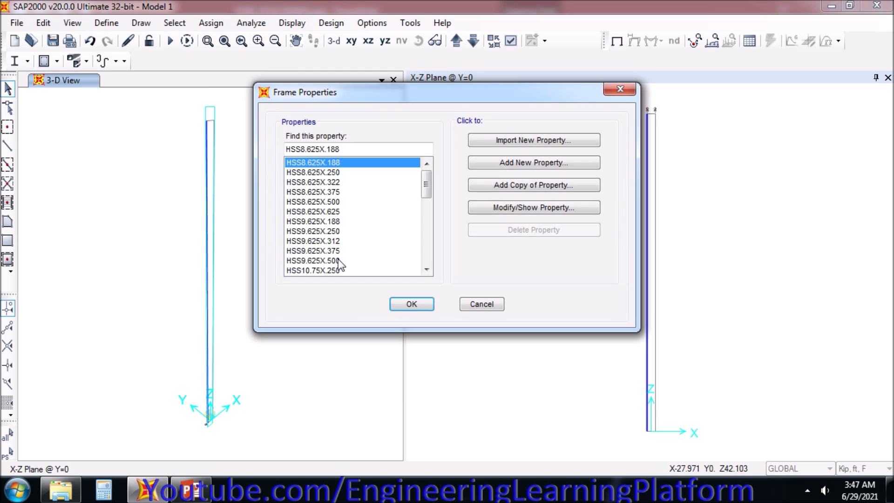
left_click(507, 162)
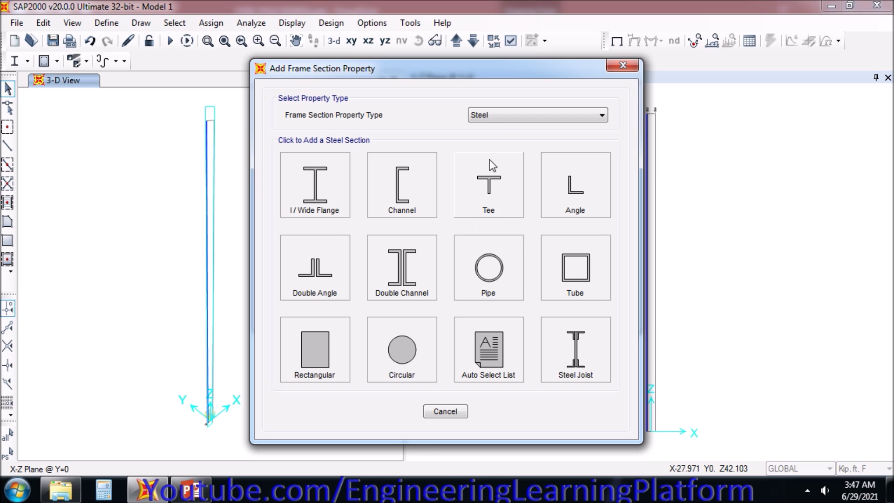
left_click(488, 350)
Step: Name it AUTO CIRCULAR TUBE and include the imported HSS pipe sections up to HSS20X.500
left_click(472, 138)
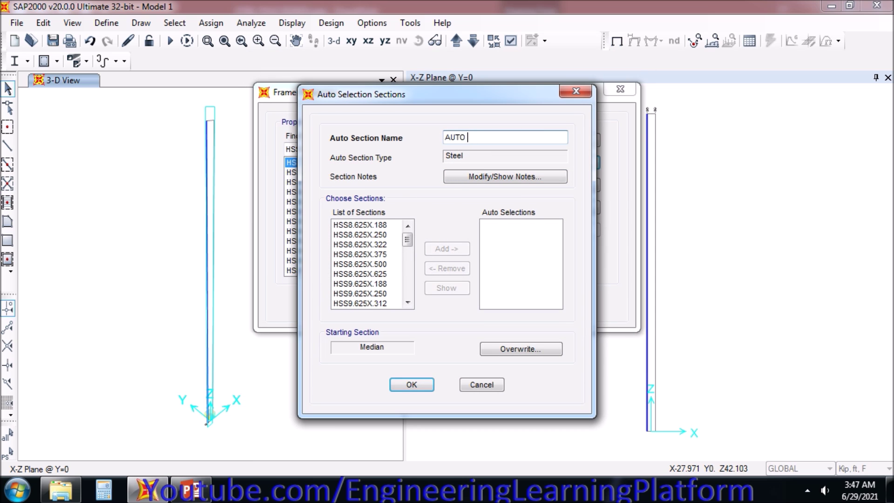
type("CIRCULAR TUBE")
left_click_drag(373, 223, 376, 372)
left_click(441, 248)
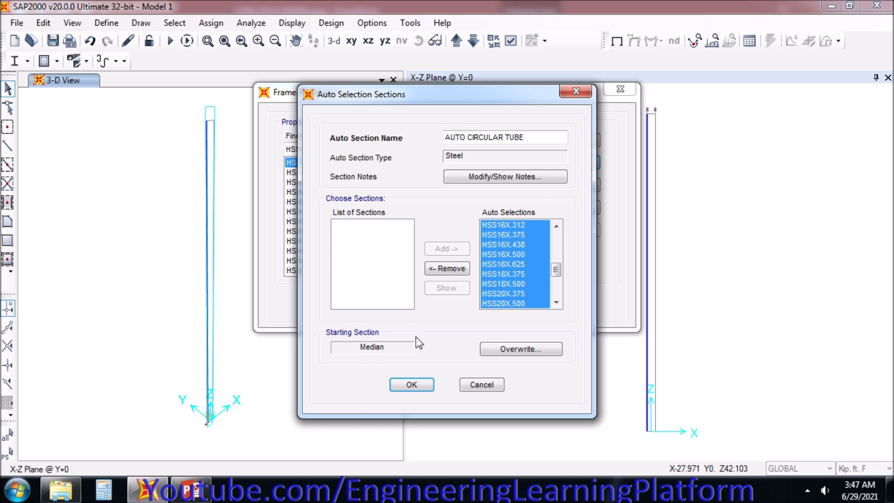
left_click(531, 347)
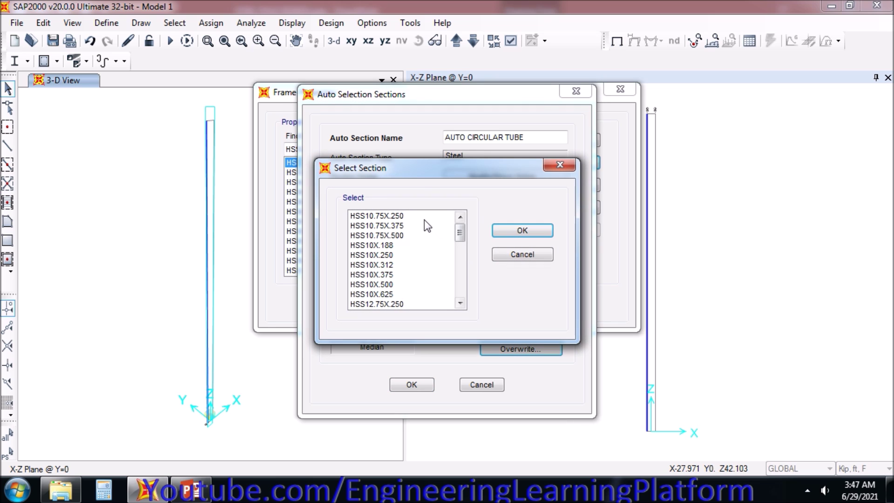
left_click_drag(458, 233, 461, 251)
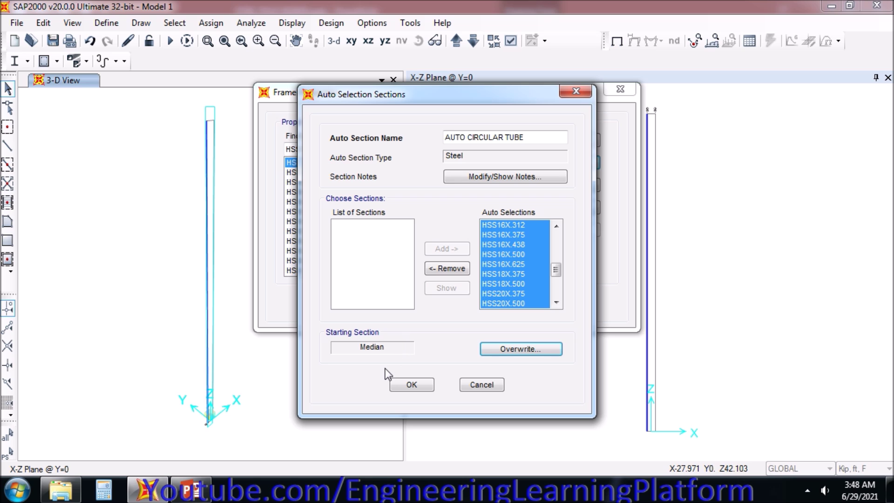
left_click(411, 385)
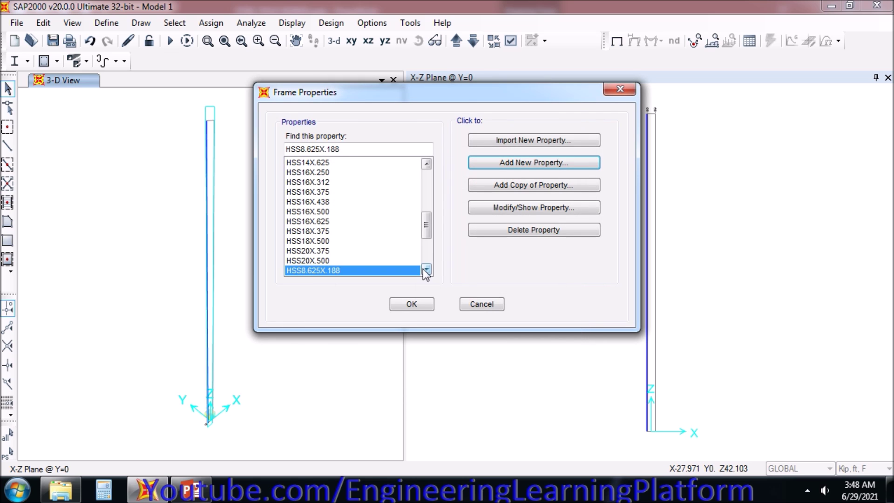
Step: Close the frame properties and window-select the column
left_click_drag(437, 226, 433, 173)
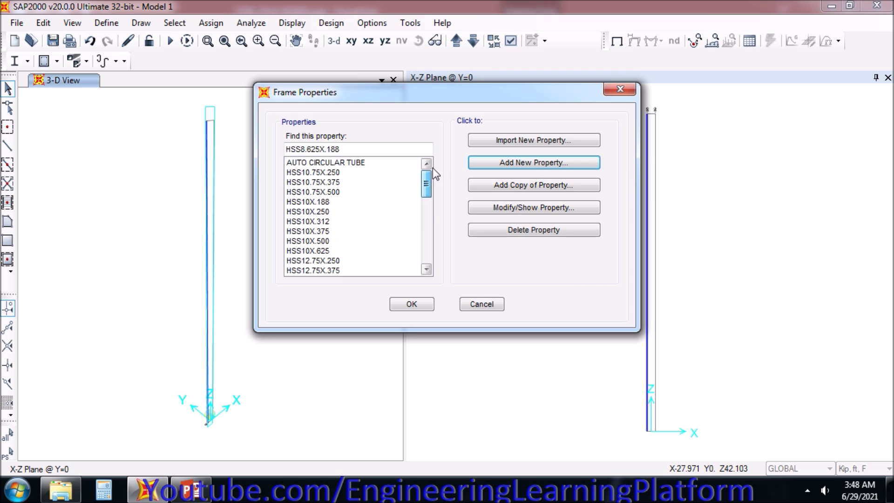
left_click(431, 306)
left_click_drag(663, 317, 616, 251)
left_click(211, 23)
Step: Assign the AUTO CIRCULAR TUBE section to the column
mouse_move(253, 59)
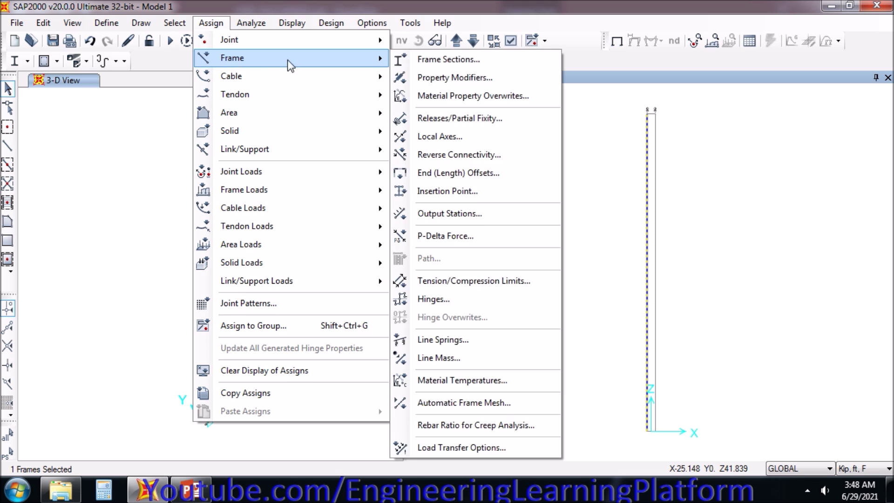
left_click(405, 67)
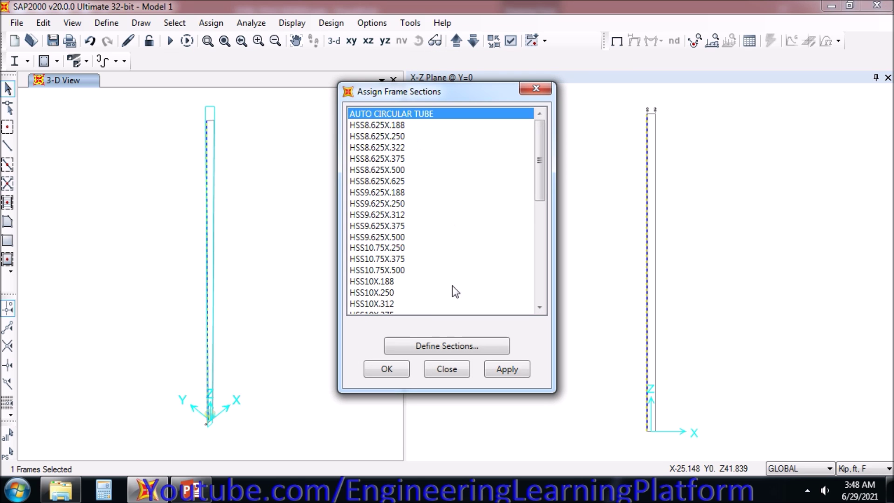
left_click(387, 369)
Step: Give the column's base joint a fully fixed support
left_click_drag(618, 400, 675, 452)
left_click(211, 23)
mouse_move(349, 41)
left_click(433, 40)
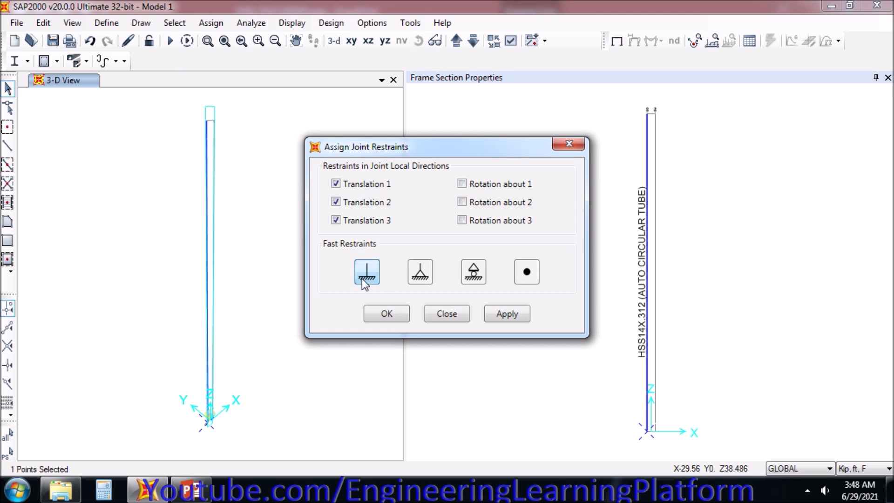
left_click(510, 321)
Step: Leave the top joint completely unrestrained and save the model
left_click_drag(630, 94, 669, 136)
left_click(527, 273)
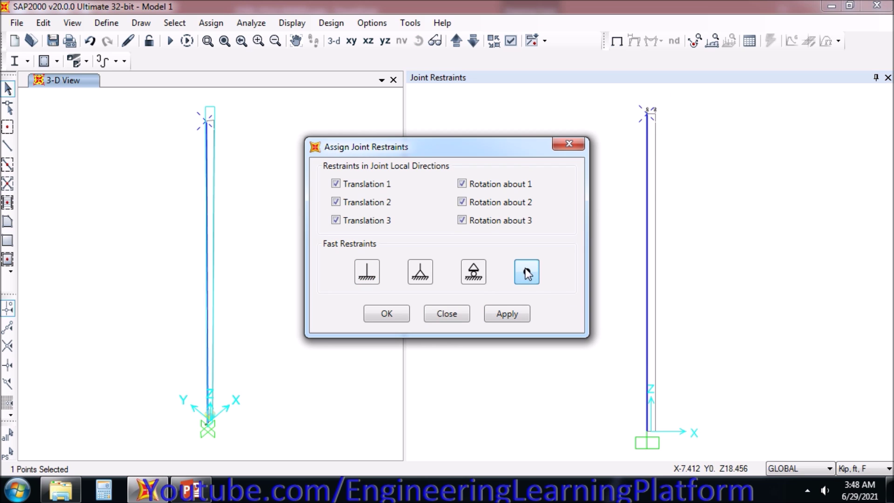
left_click(520, 316)
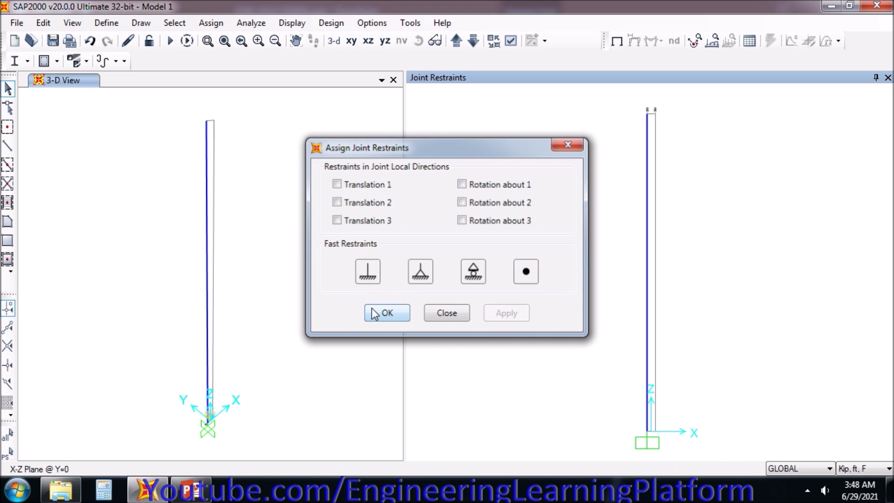
left_click(374, 312)
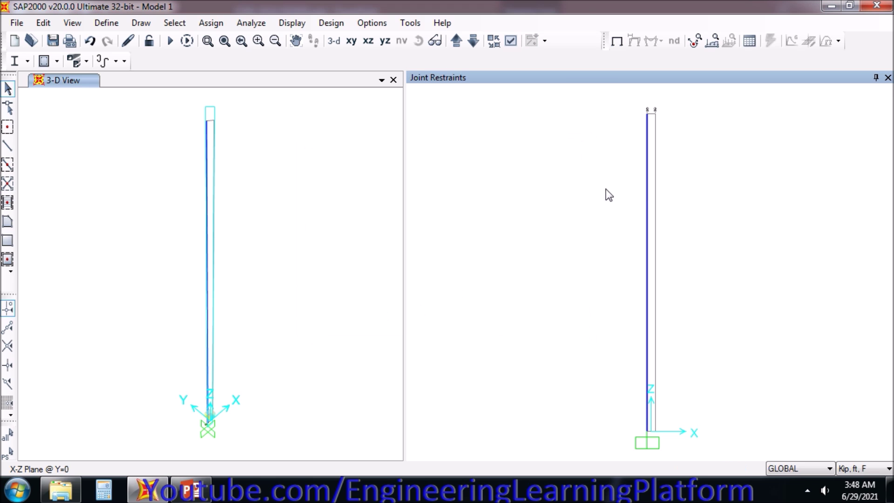
left_click(52, 41)
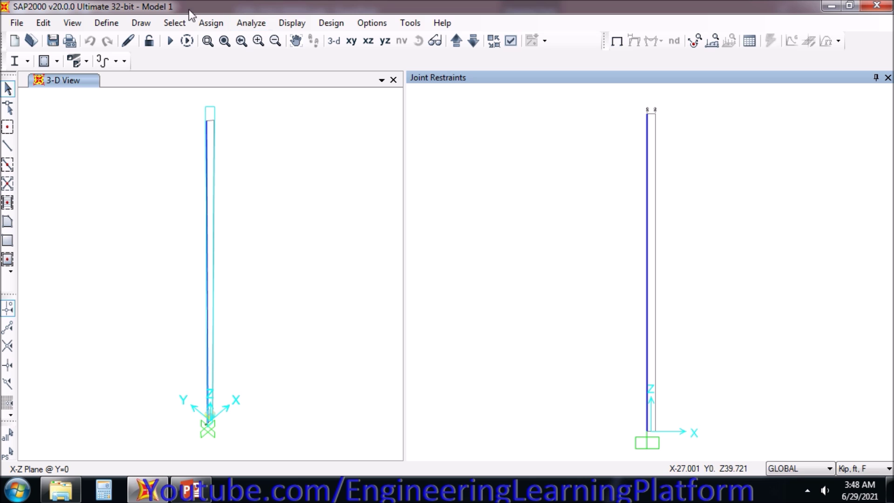
Step: Add a LIVE load pattern of type Live with self-weight multiplier 0, then save
left_click(105, 23)
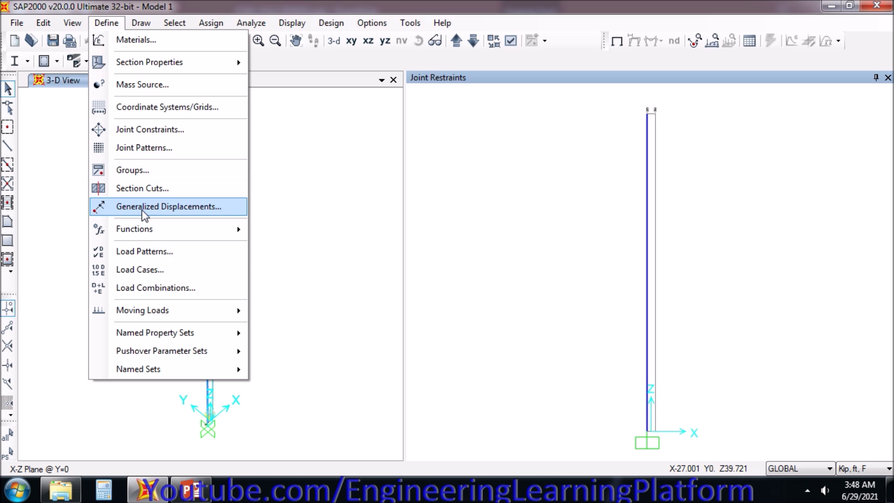
left_click(148, 253)
left_click_drag(224, 217, 156, 213)
type("LIVE")
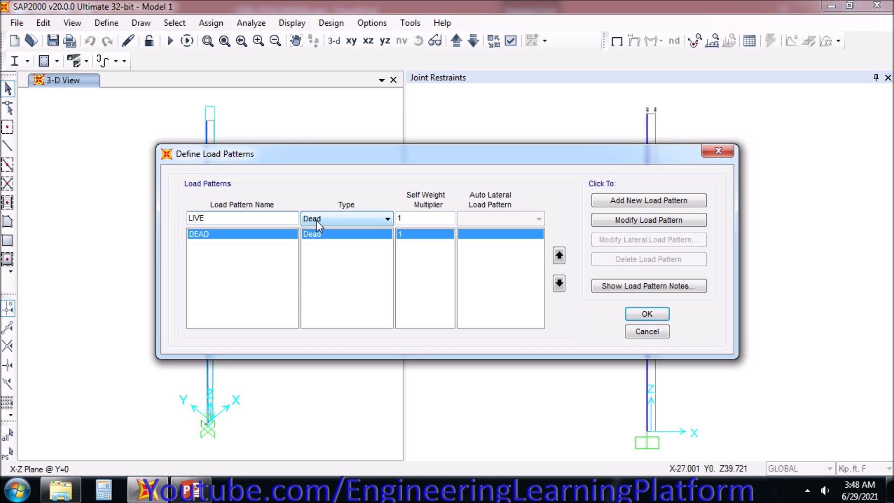
left_click(316, 220)
left_click(317, 242)
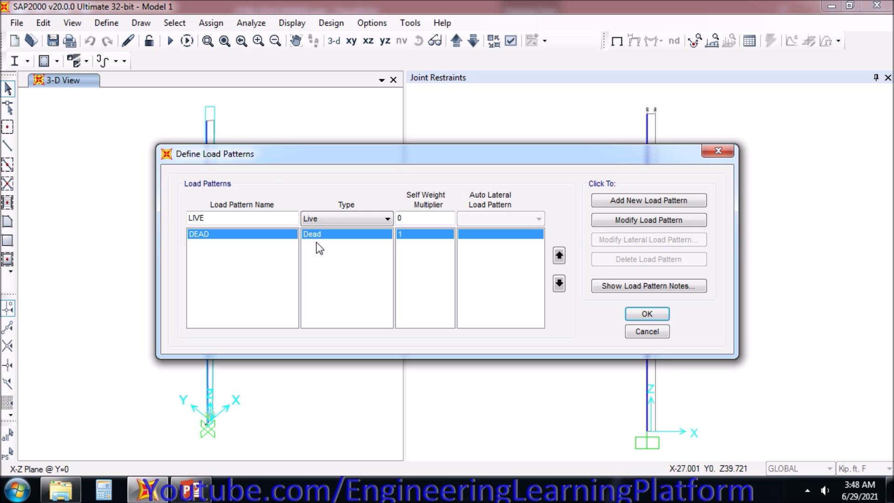
left_click(621, 200)
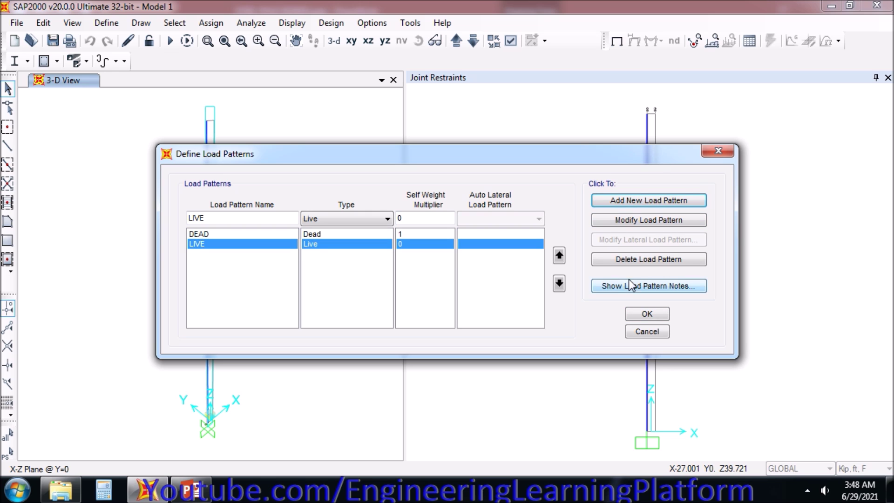
left_click(646, 313)
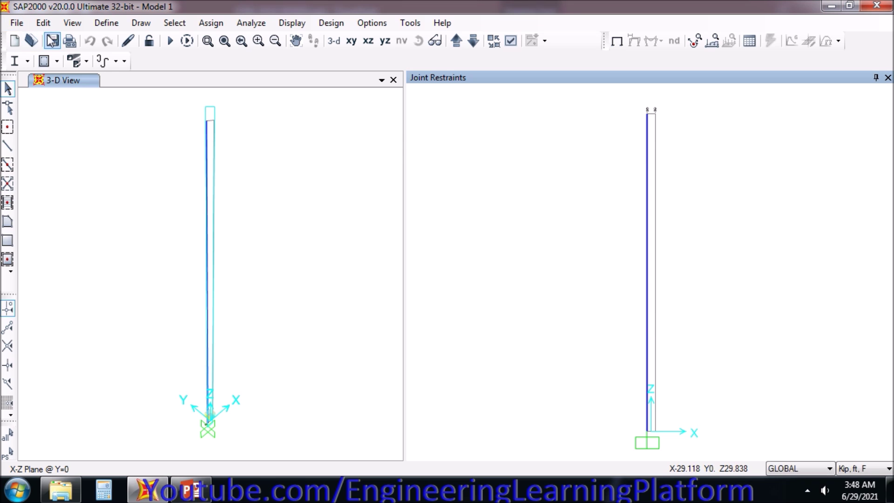
left_click(52, 41)
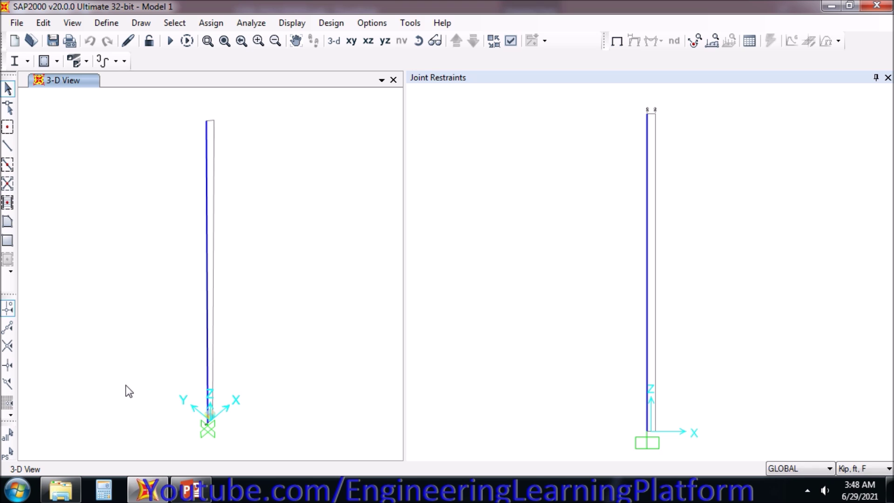
Step: Select the column and switch the units to lb, ft, F
left_click_drag(670, 307, 635, 283)
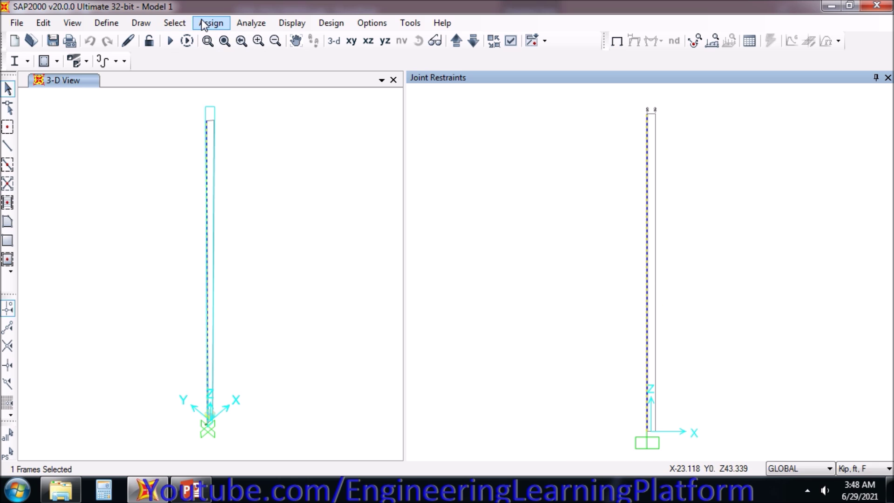
left_click(875, 468)
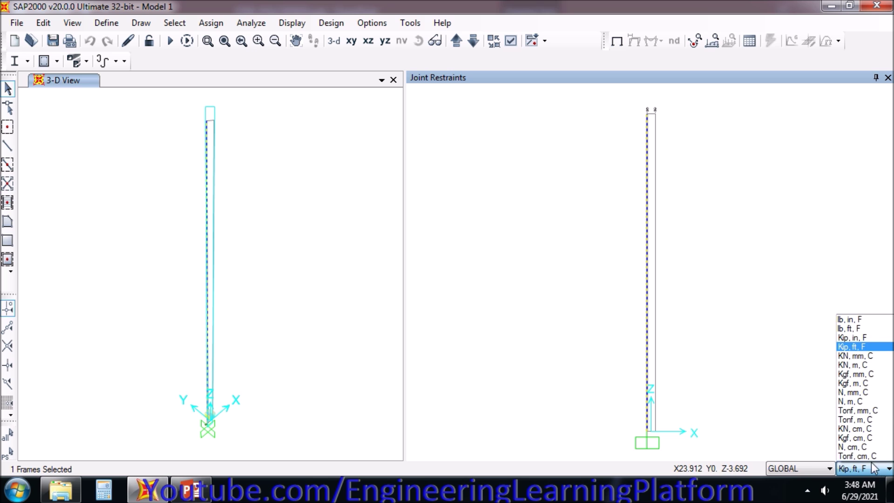
left_click(865, 330)
left_click(206, 24)
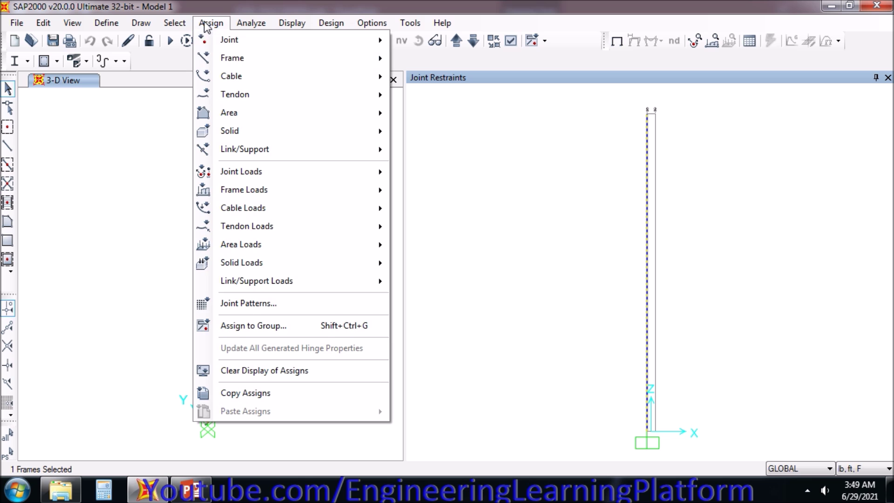
mouse_move(259, 187)
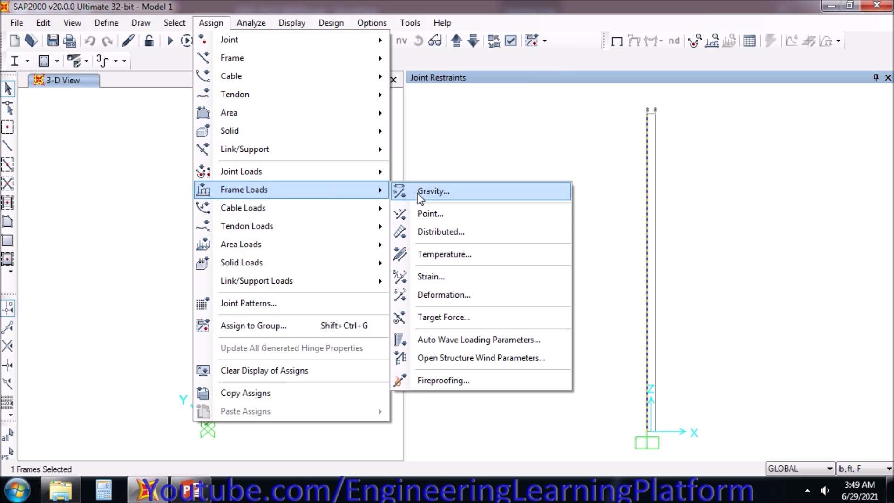
left_click(462, 230)
left_click_drag(472, 108, 299, 138)
Step: Apply a 500 lb/ft uniform LIVE load in global X and make the LIVE load view active
left_click(287, 168)
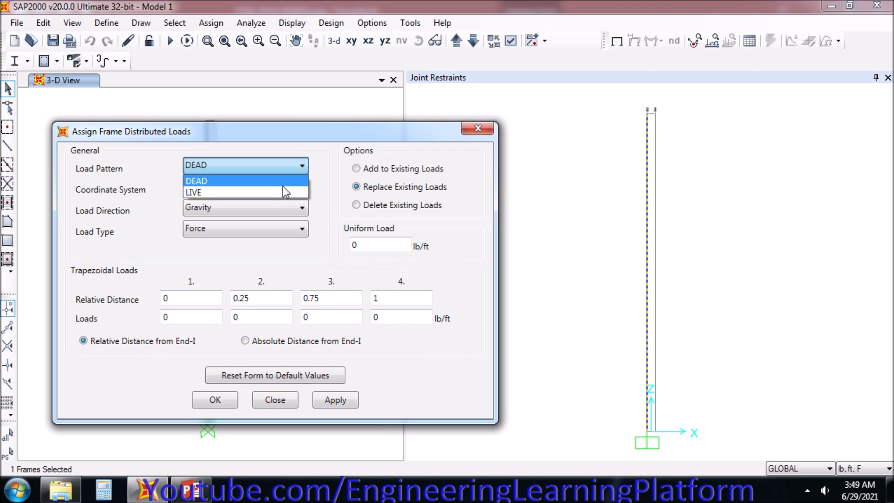
left_click(280, 192)
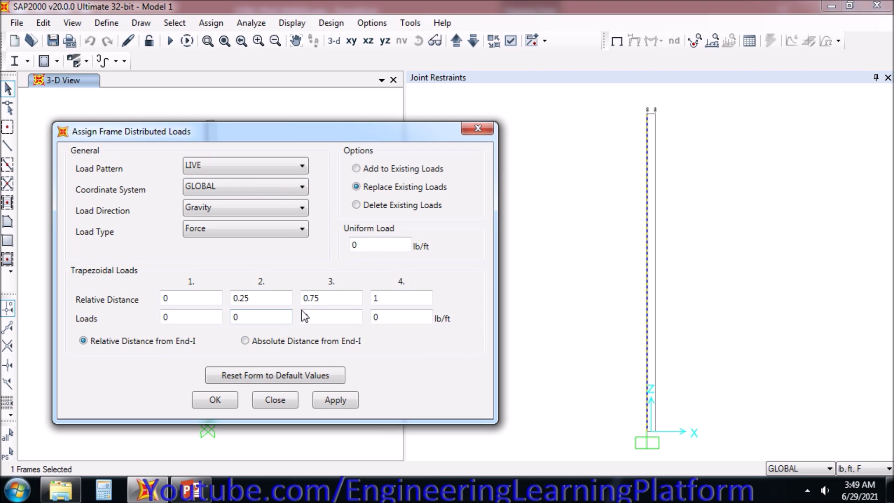
left_click(237, 210)
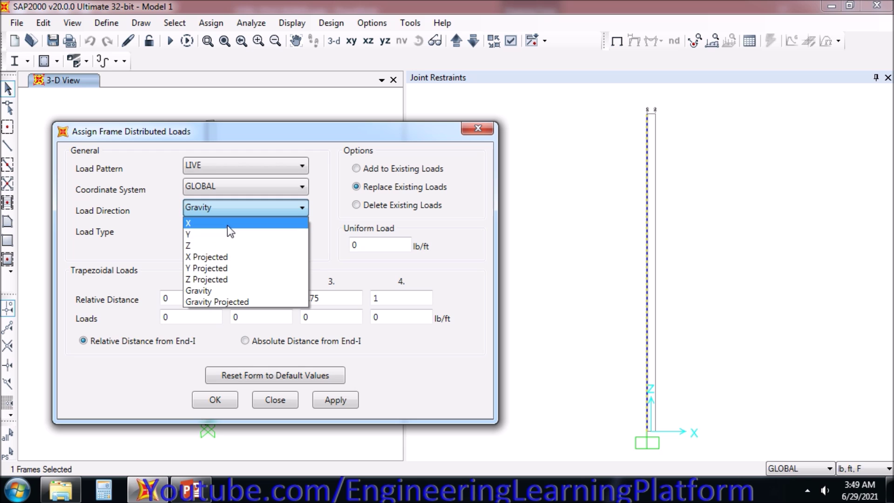
left_click(228, 223)
left_click(656, 370)
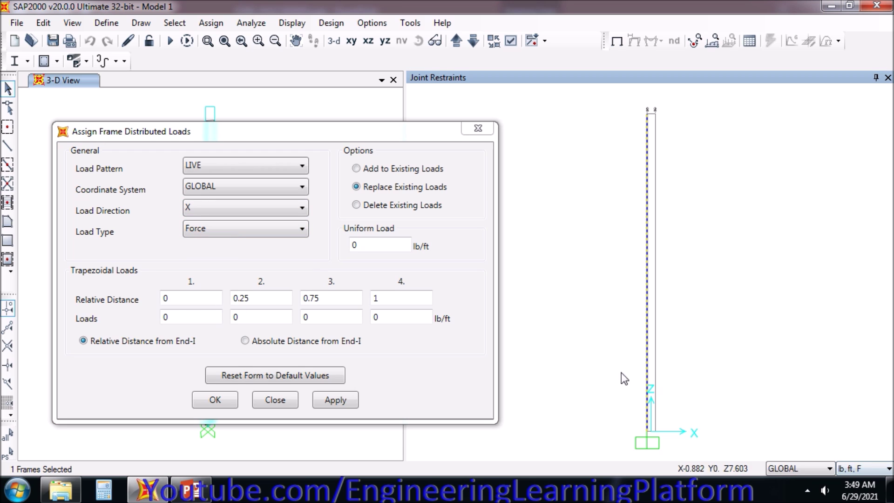
left_click(368, 247)
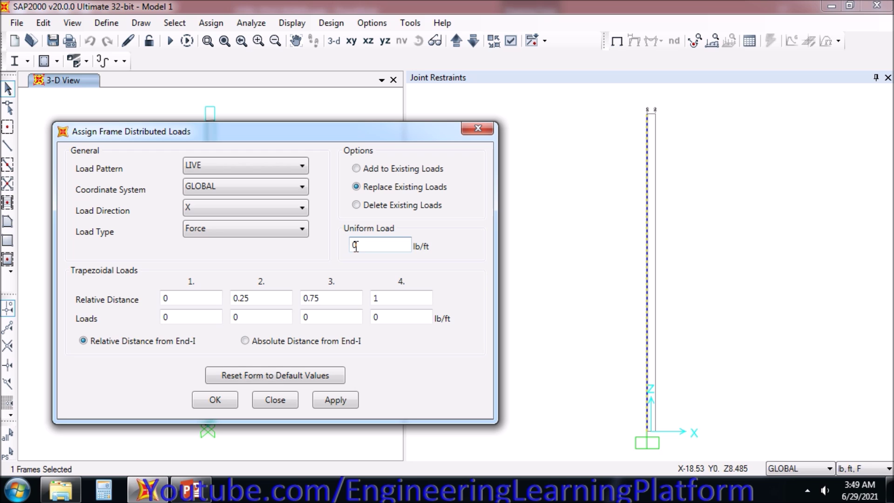
left_click(335, 401)
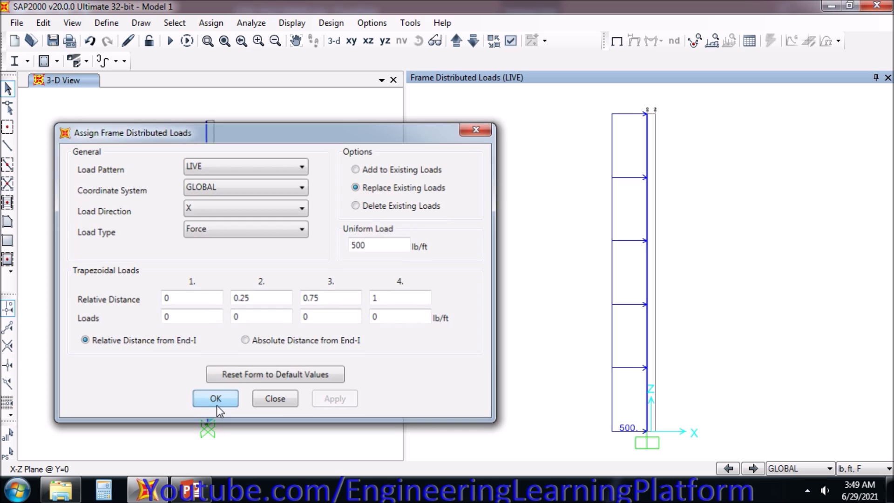
left_click(216, 403)
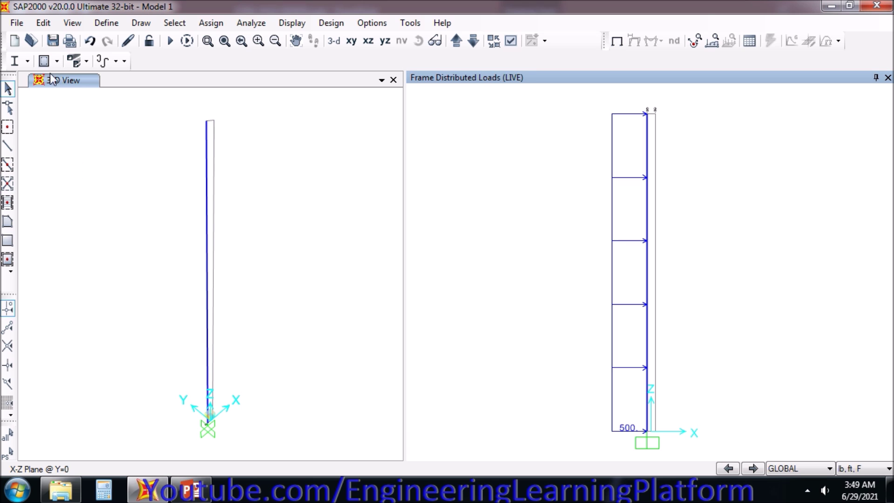
left_click(76, 83)
left_click(516, 254)
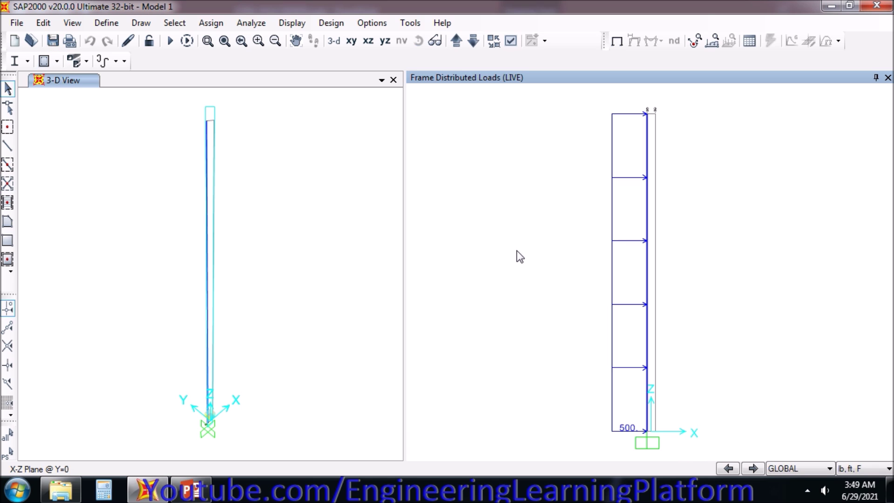
Step: Select the column and set the AISC 360-10 design preferences to IMF framing and seismic category A
left_click_drag(731, 295, 640, 252)
left_click(326, 23)
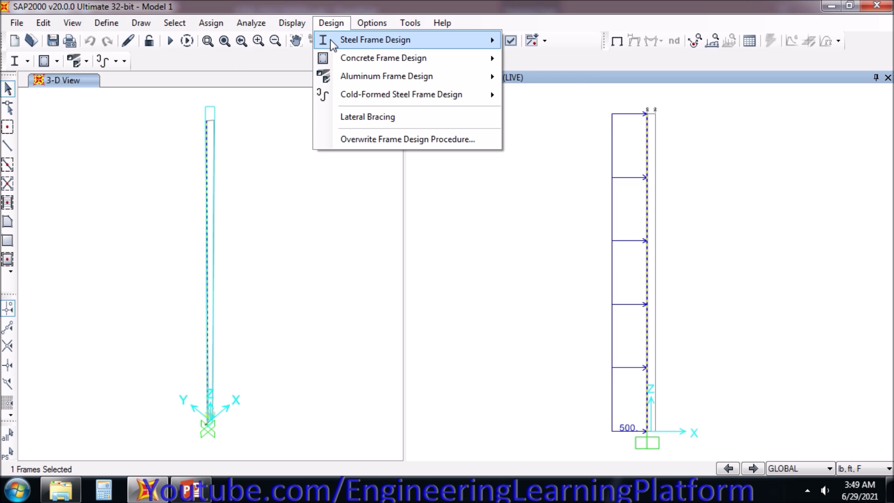
mouse_move(331, 40)
left_click(555, 40)
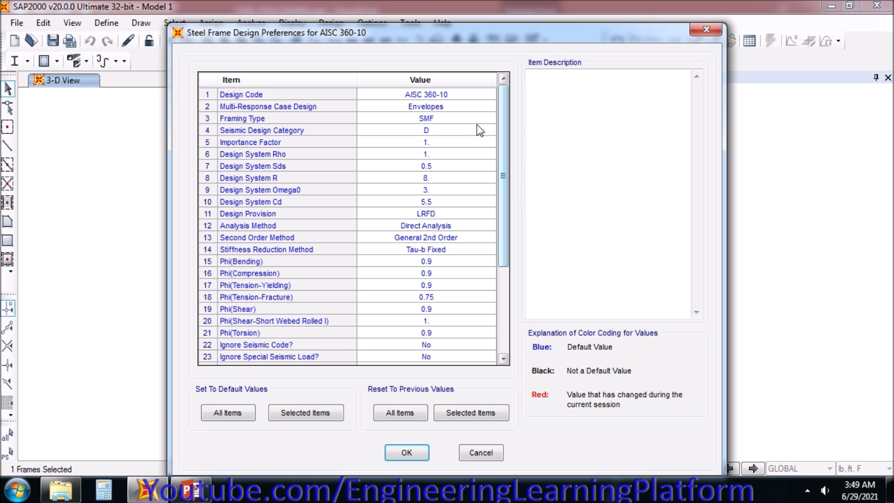
left_click(461, 117)
left_click(460, 117)
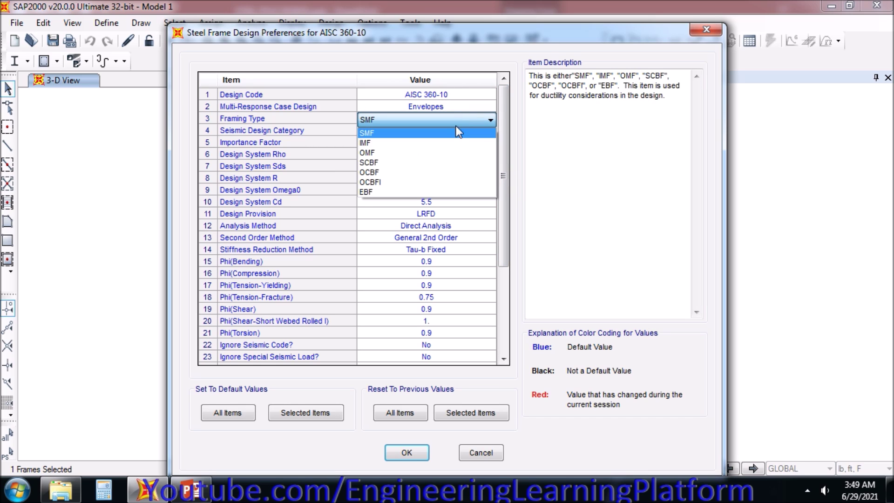
left_click(451, 140)
left_click(454, 131)
left_click(455, 131)
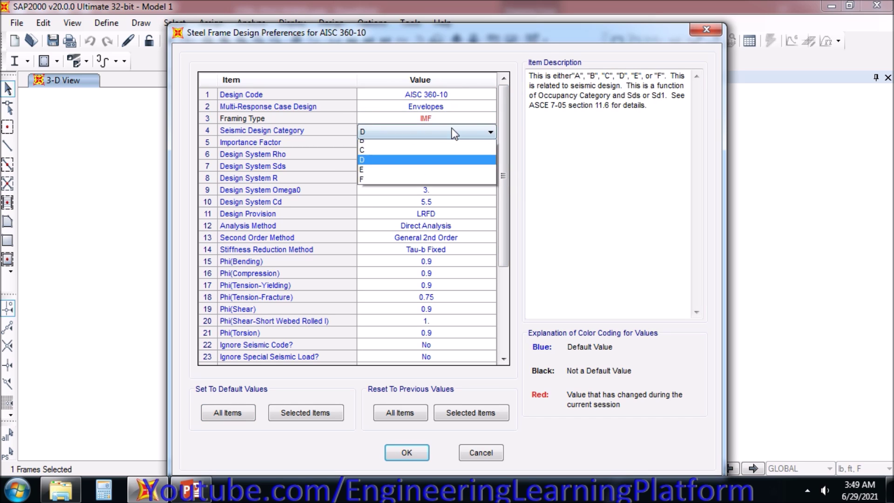
left_click(426, 140)
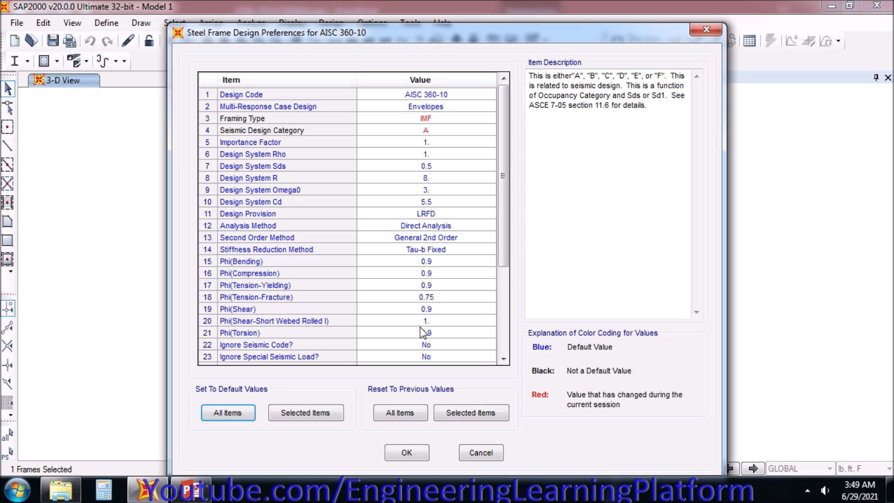
left_click(412, 456)
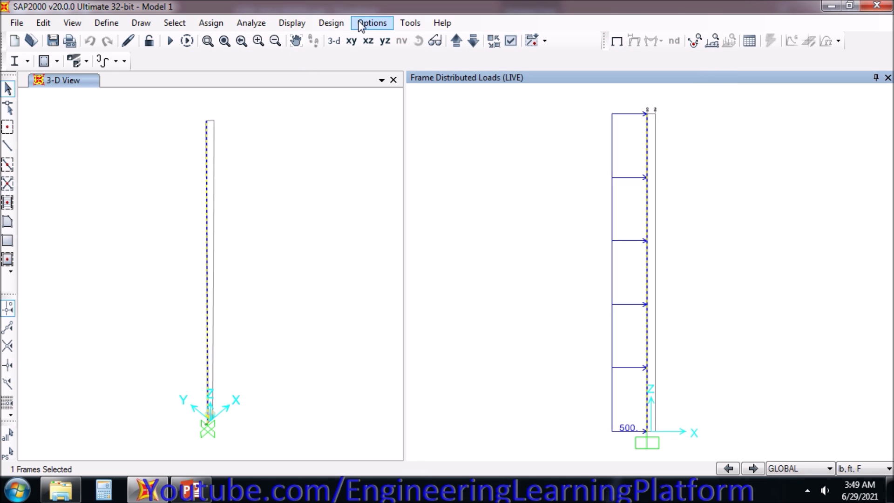
Step: Review the column's steel design overwrites, leaving every item Program Determined
left_click(343, 24)
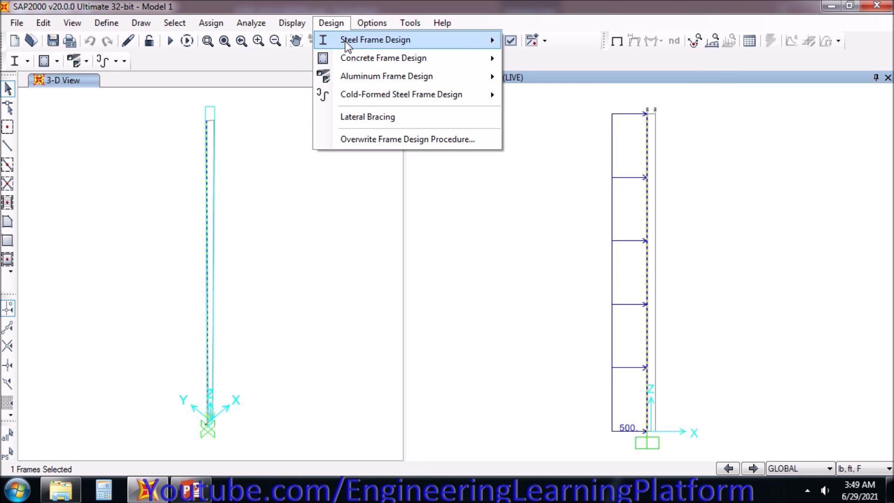
mouse_move(345, 41)
left_click(571, 58)
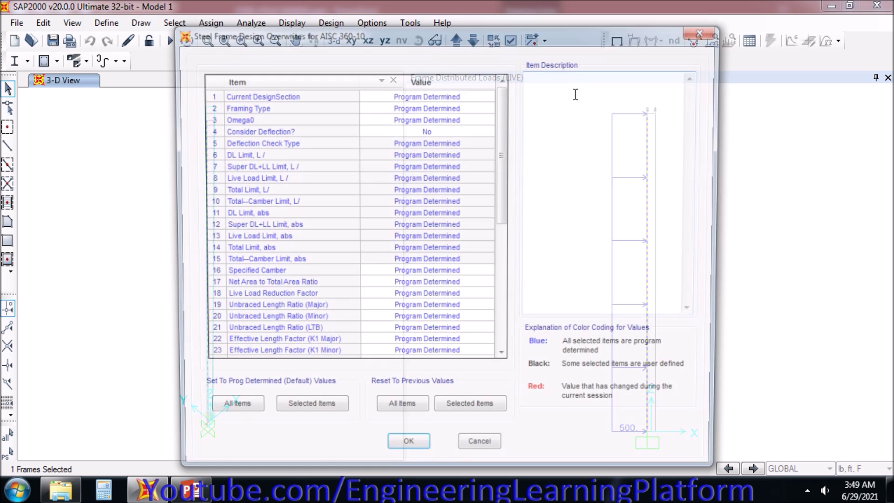
left_click_drag(499, 119, 497, 292)
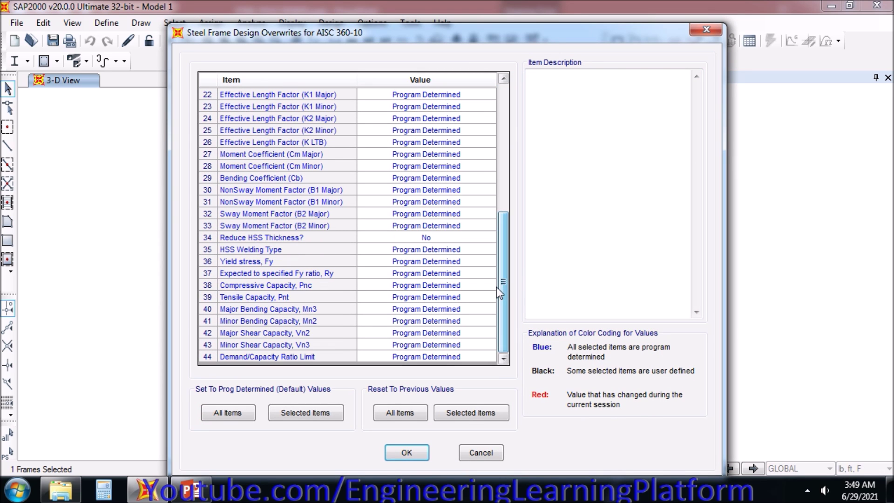
left_click(407, 452)
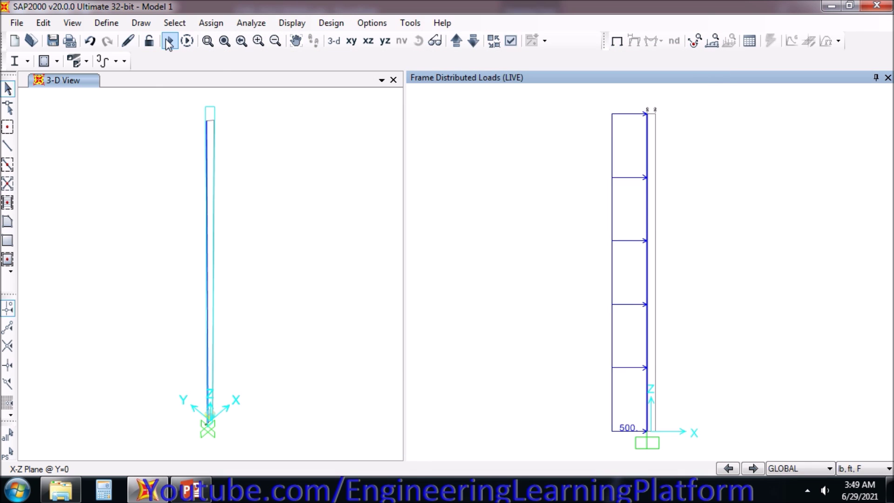
left_click(112, 23)
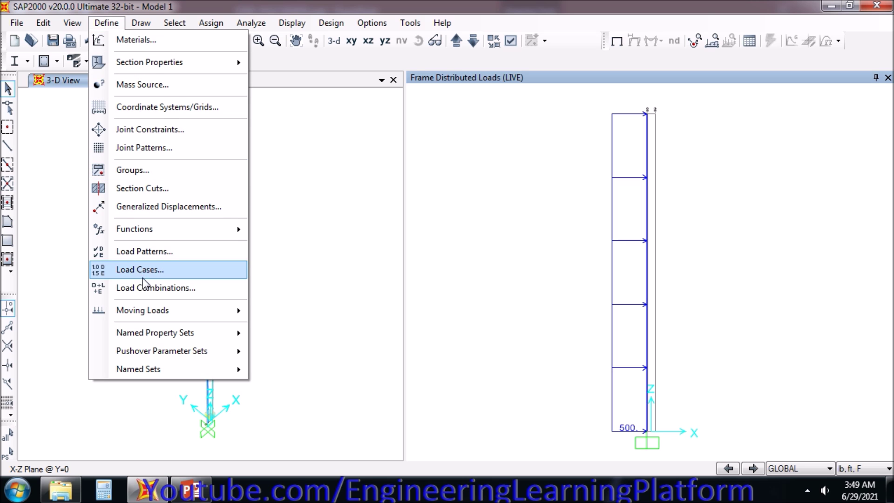
Step: Check the load cases, then add the default steel design combos UDSTL1 through UDSTL4
left_click(142, 270)
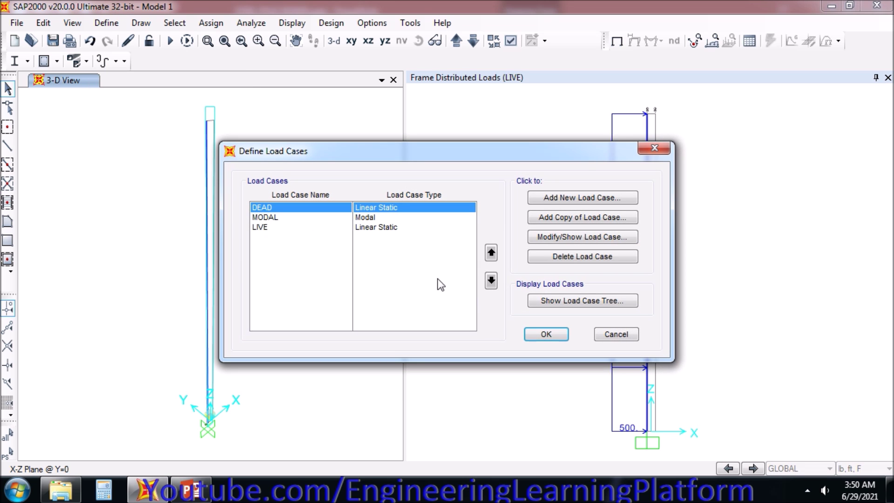
left_click(546, 334)
left_click(106, 23)
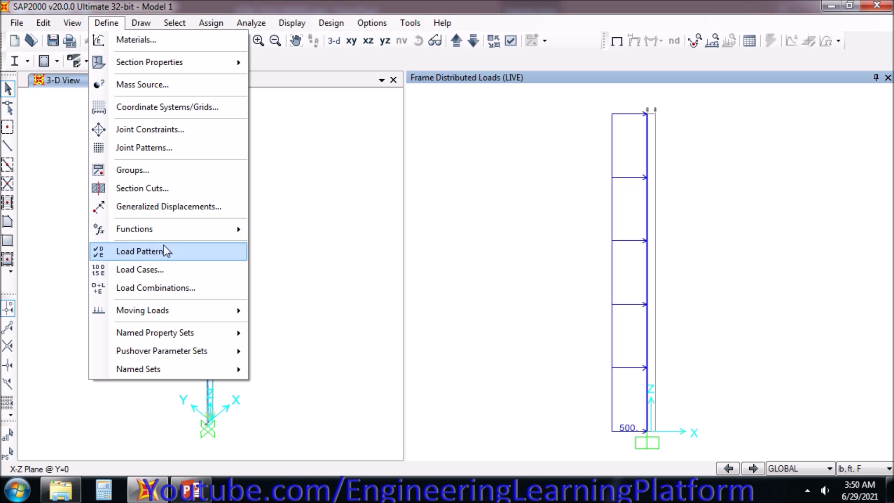
left_click(160, 284)
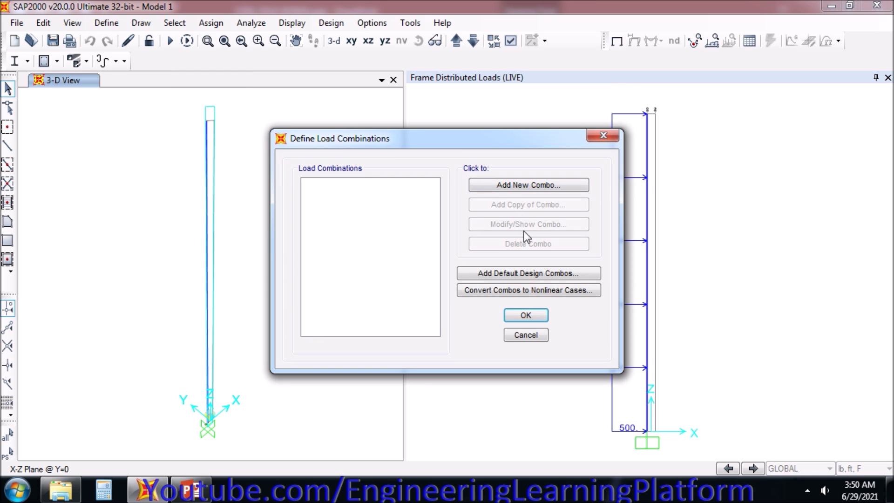
left_click(526, 275)
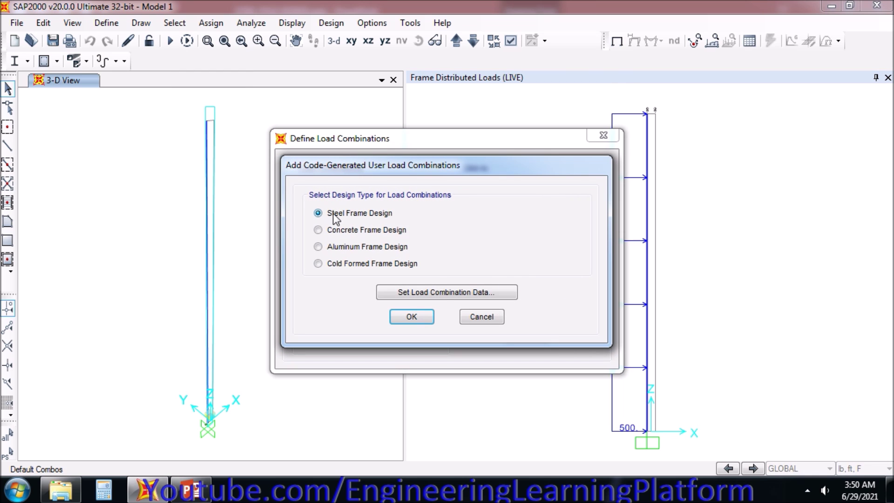
left_click(423, 322)
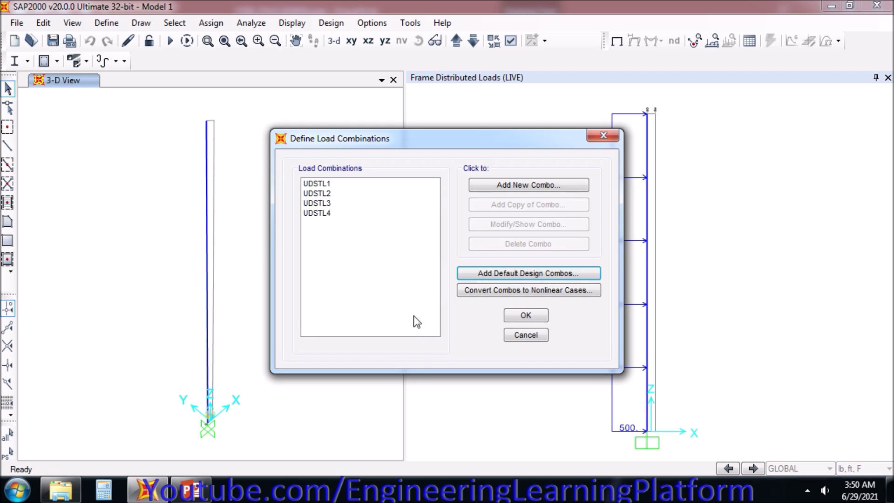
left_click(529, 313)
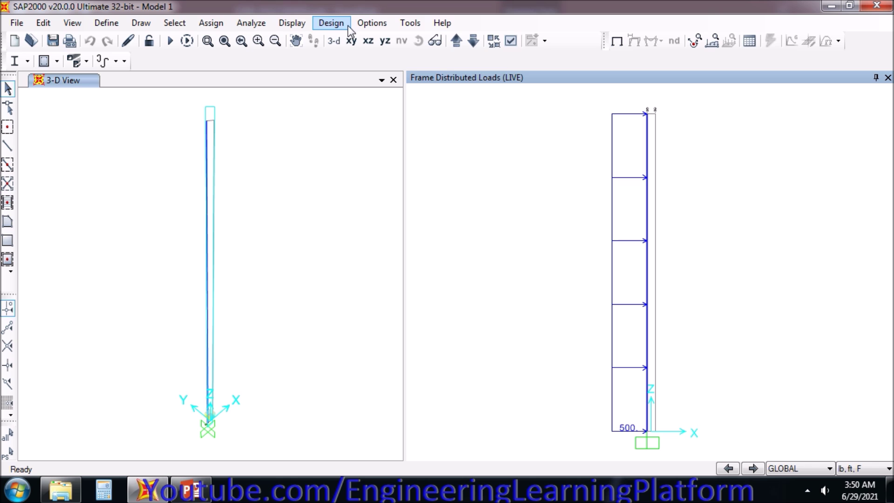
Step: Choose UDSTL1 and UDSTL2 as the steel strength design load combinations
left_click(331, 23)
mouse_move(368, 39)
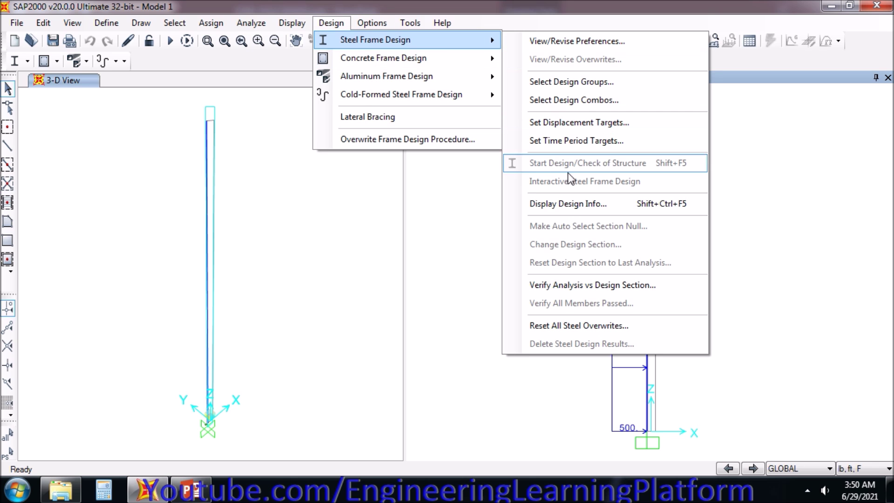
left_click(567, 102)
left_click(377, 207)
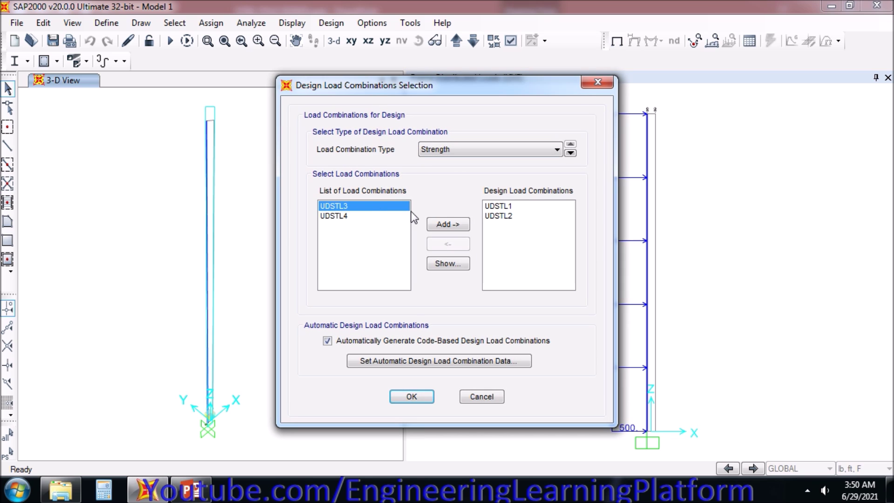
left_click_drag(521, 204, 524, 228)
left_click(411, 396)
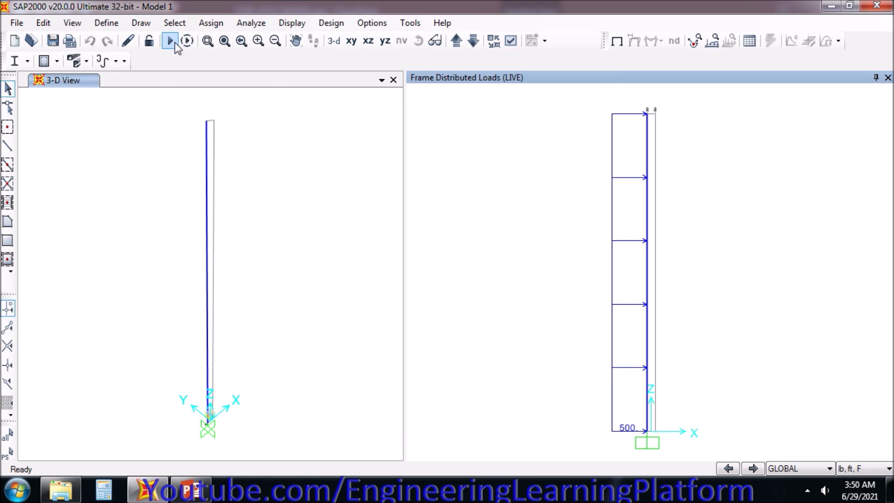
Step: Run the analysis for the DEAD, MODAL and LIVE load cases
left_click(172, 39)
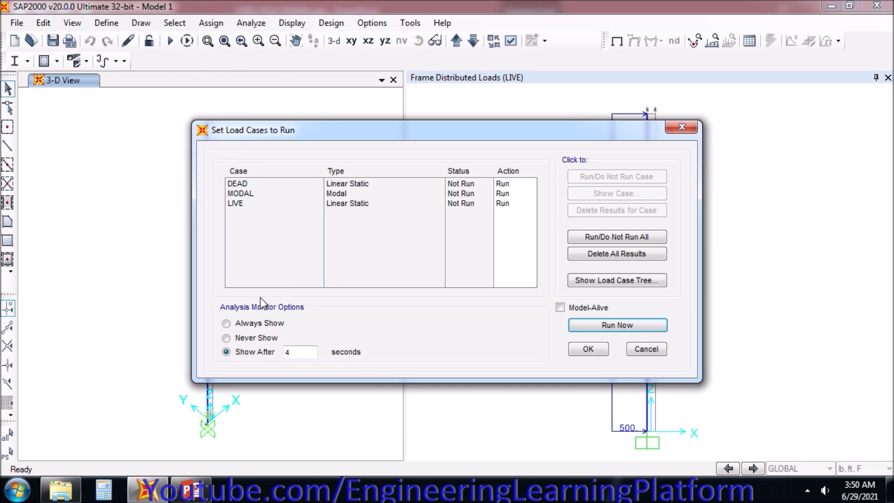
left_click(616, 326)
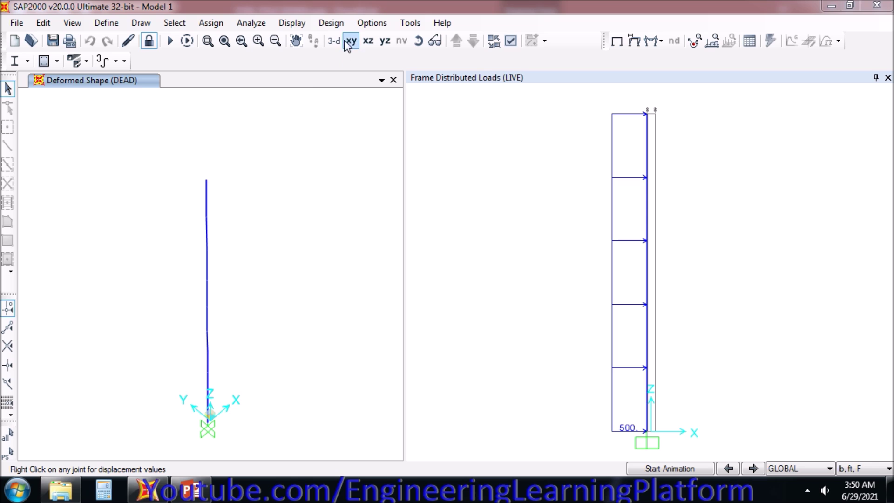
left_click(332, 24)
mouse_move(456, 40)
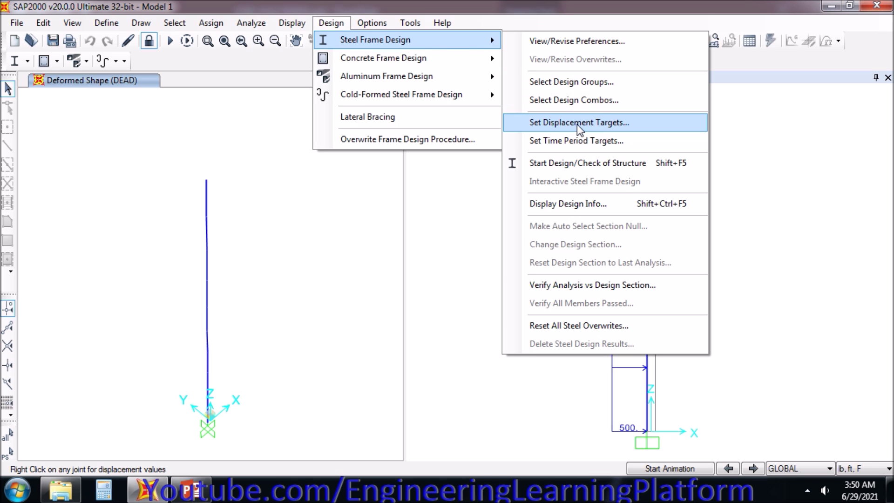
Step: Run the steel design check and review the HSS20X.500 column's stress check details
left_click(572, 164)
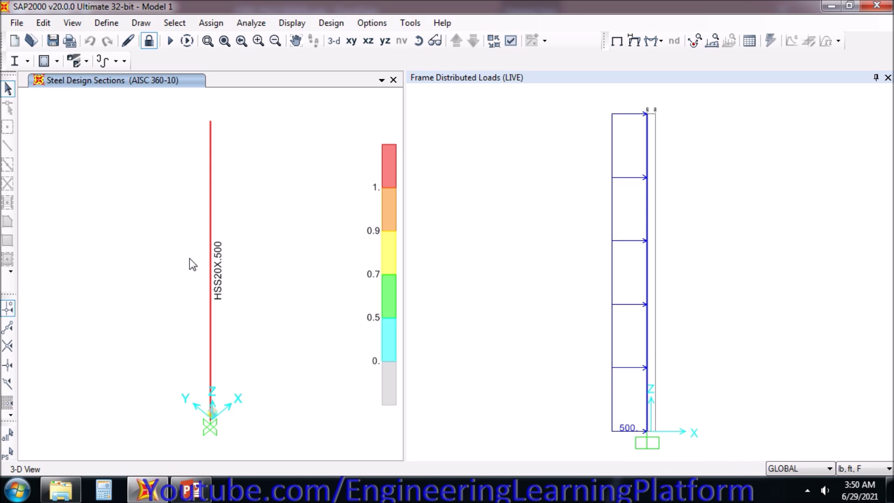
right_click(210, 222)
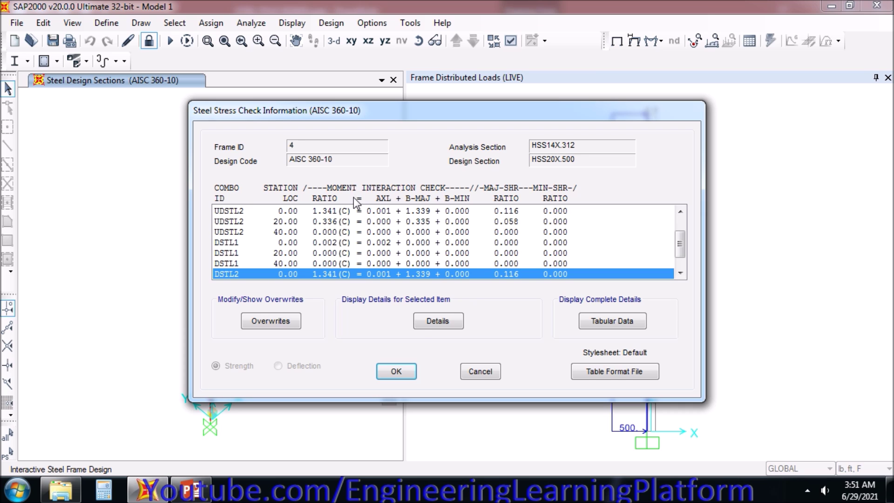
left_click(396, 372)
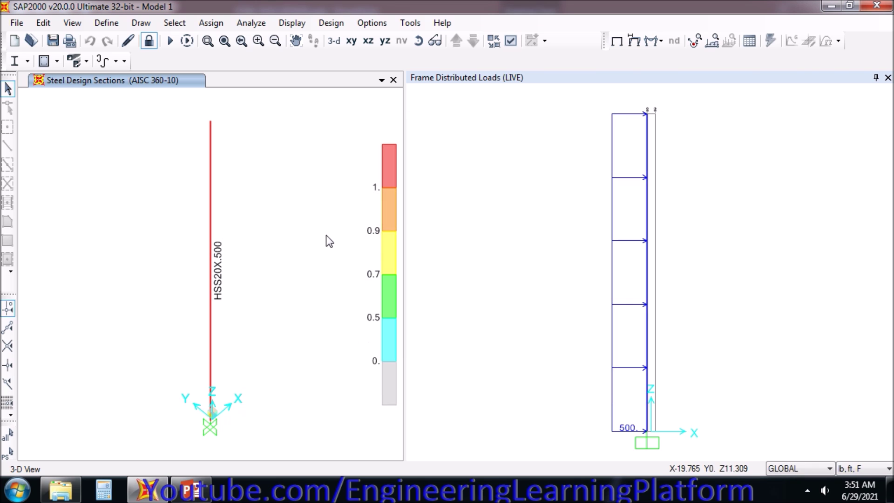
Step: Unlock the model and change the HSS20X.500 section material from A36 to A992Fy50
left_click(148, 40)
left_click(466, 300)
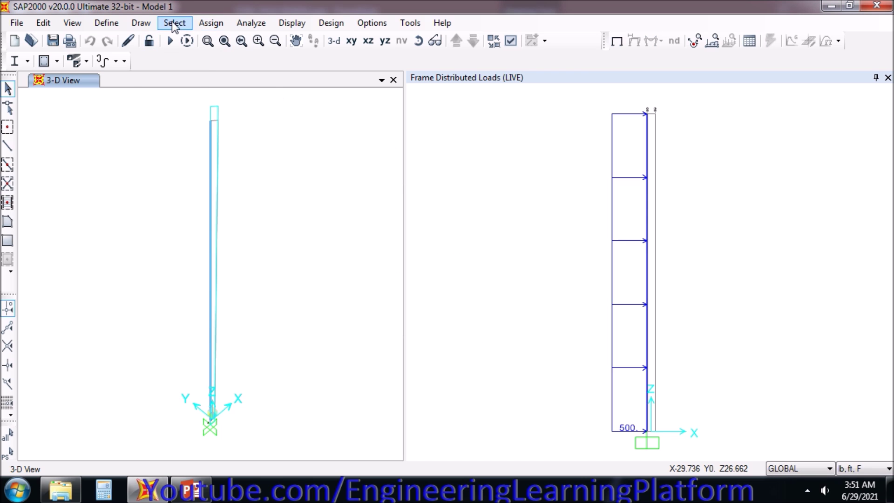
left_click(107, 23)
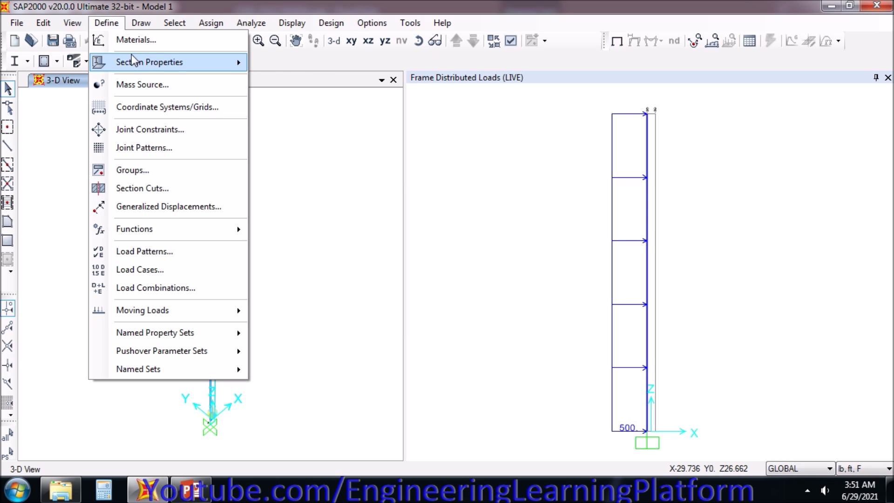
mouse_move(132, 56)
left_click(312, 64)
left_click_drag(427, 181, 427, 249)
left_click(361, 271)
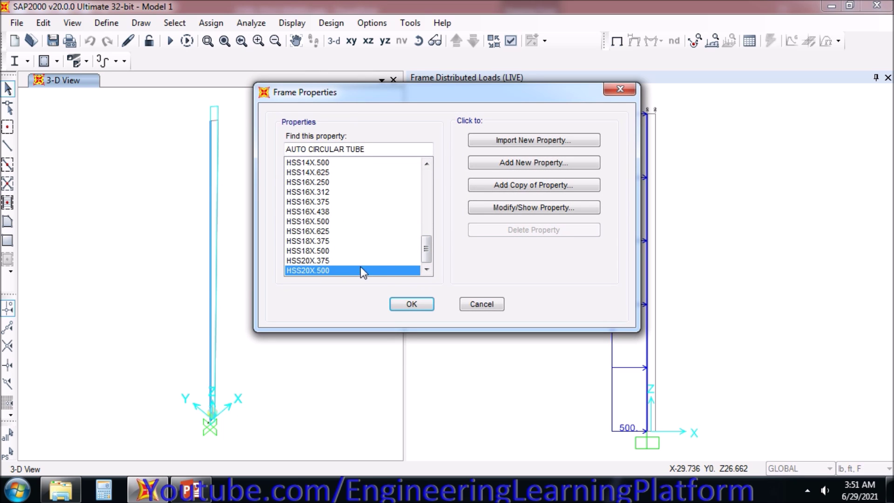
left_click(490, 206)
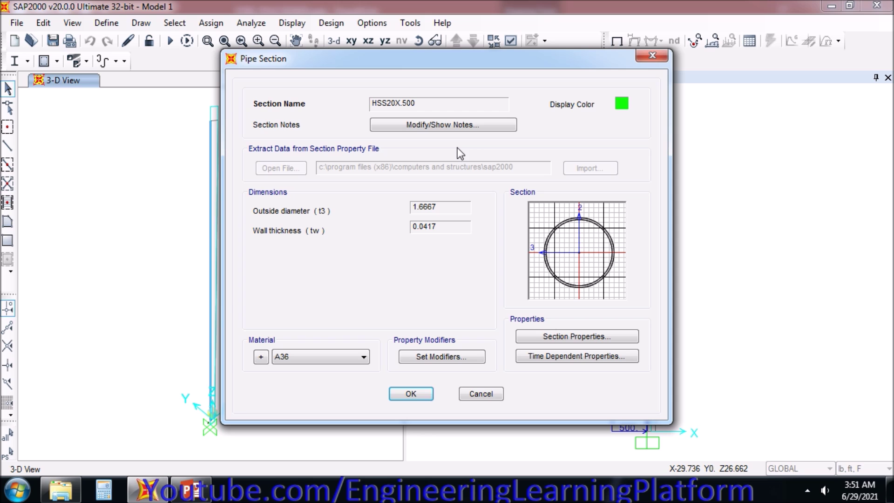
left_click(345, 361)
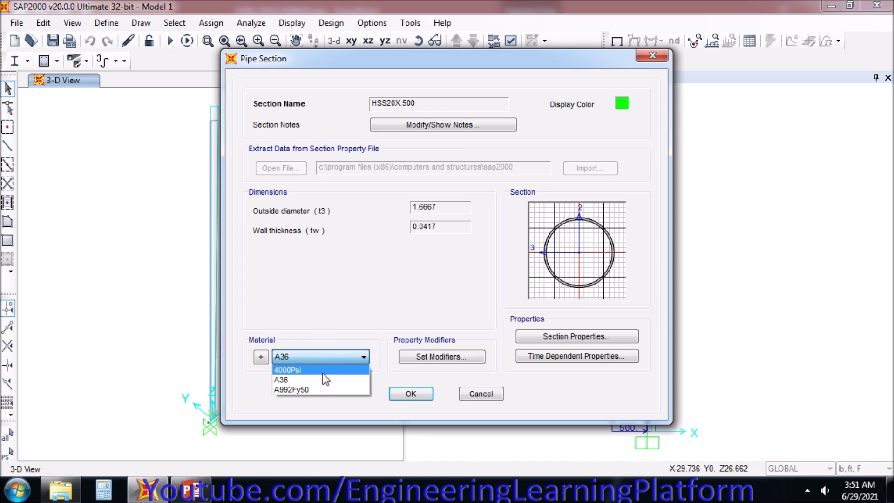
left_click(317, 390)
left_click(409, 393)
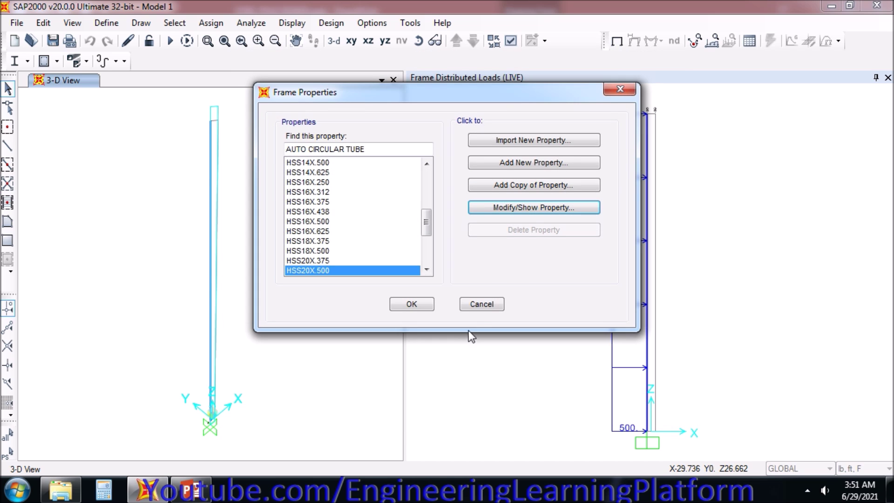
left_click(419, 305)
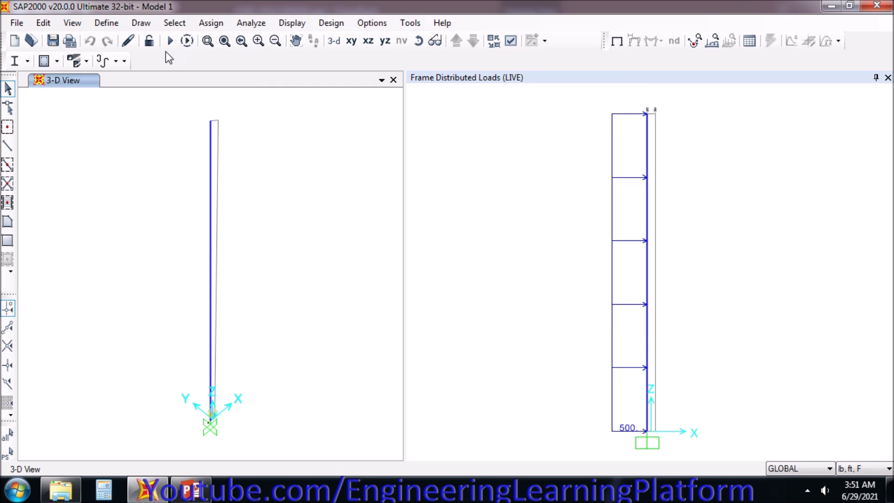
left_click(170, 41)
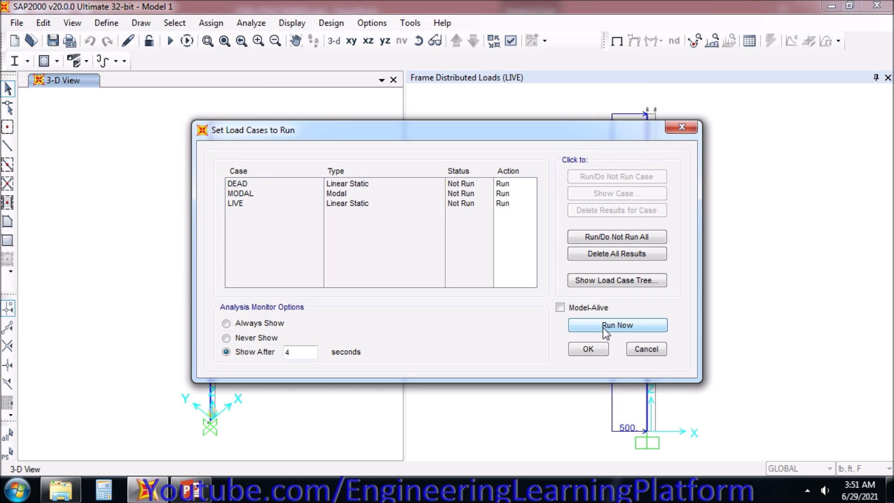
Step: Rerun the analysis and steel design check, confirming HSS20X.500 passes with a 0.967 ratio
left_click(629, 325)
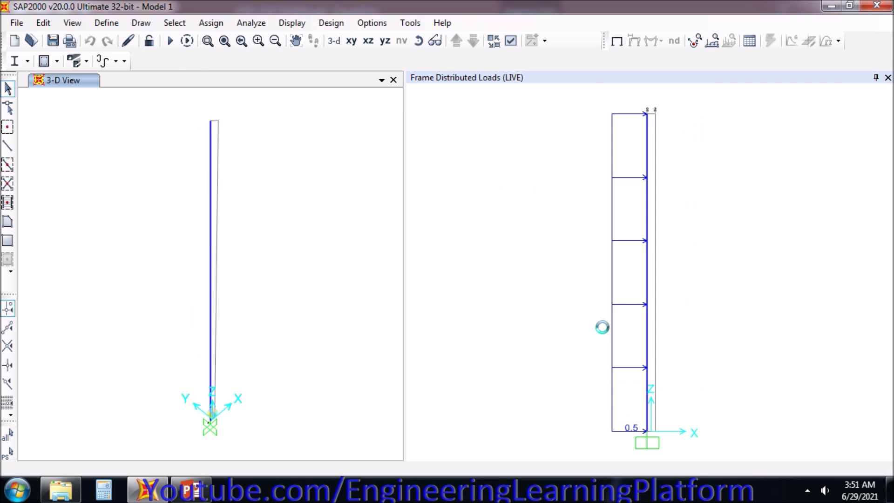
left_click(336, 24)
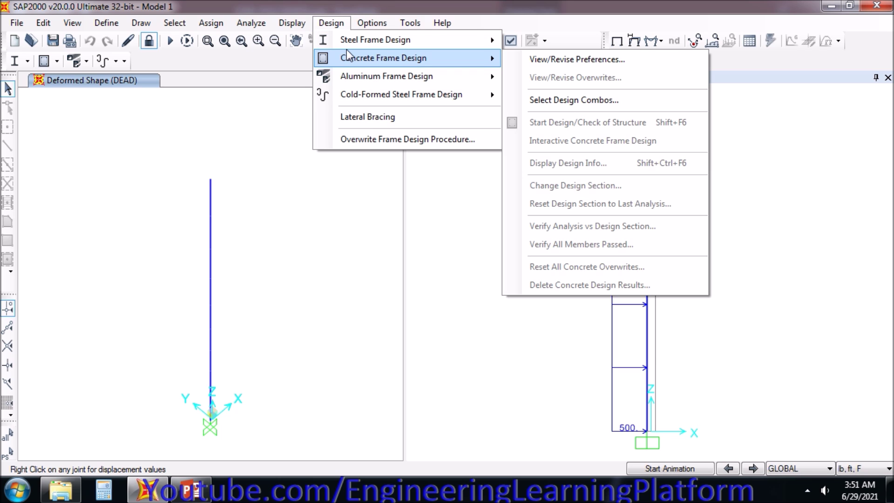
mouse_move(346, 40)
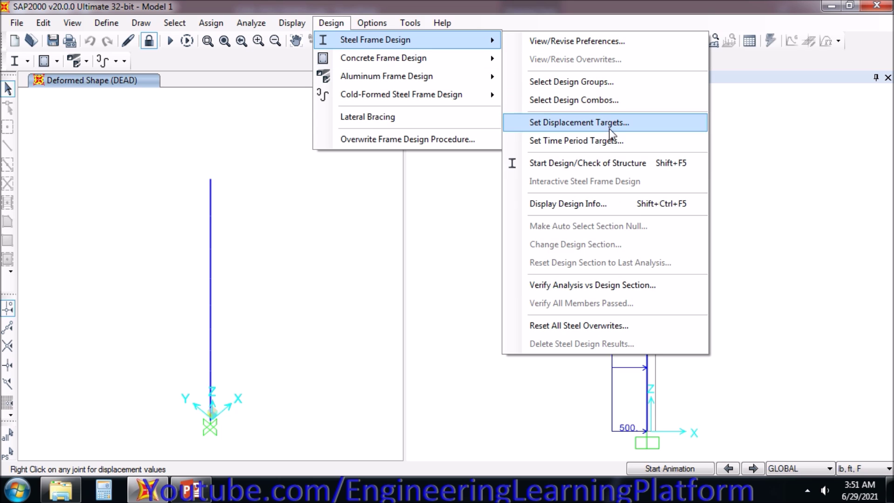
left_click(607, 170)
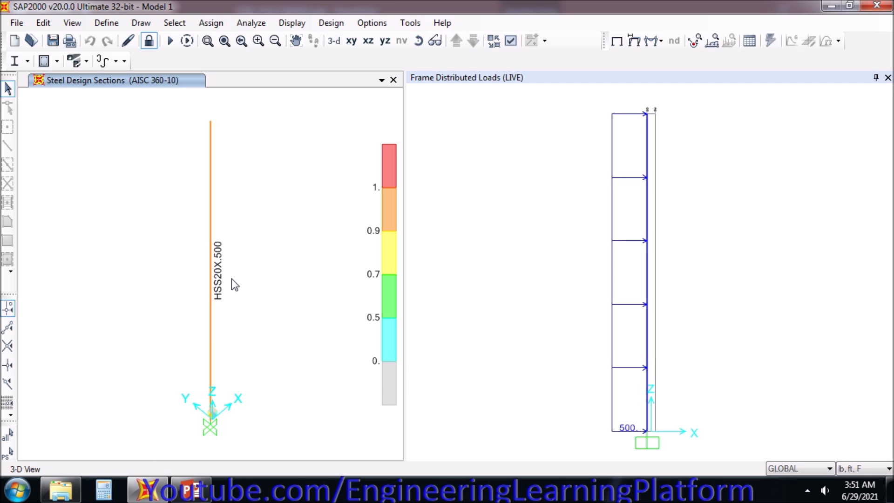
left_click(211, 258)
right_click(211, 258)
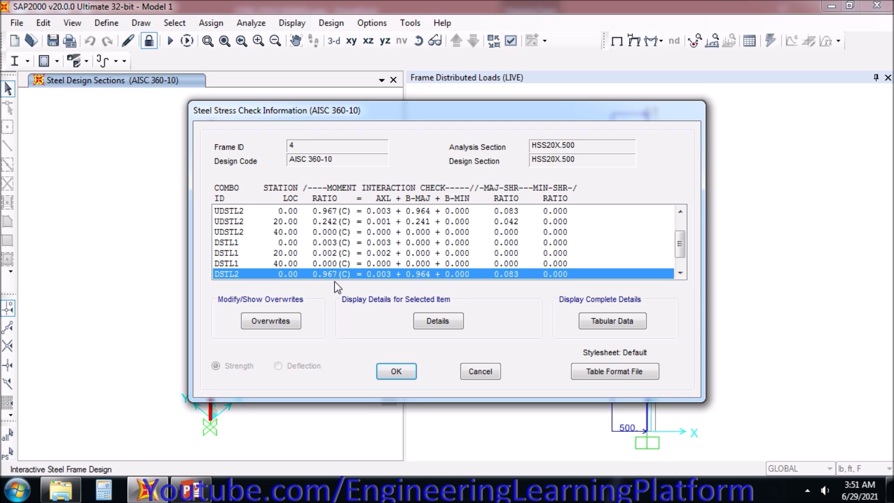
left_click(401, 373)
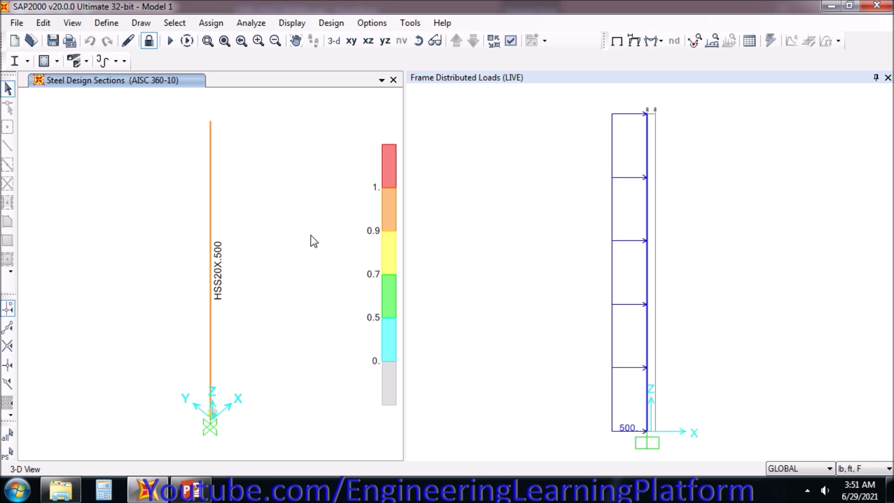
left_click(568, 192)
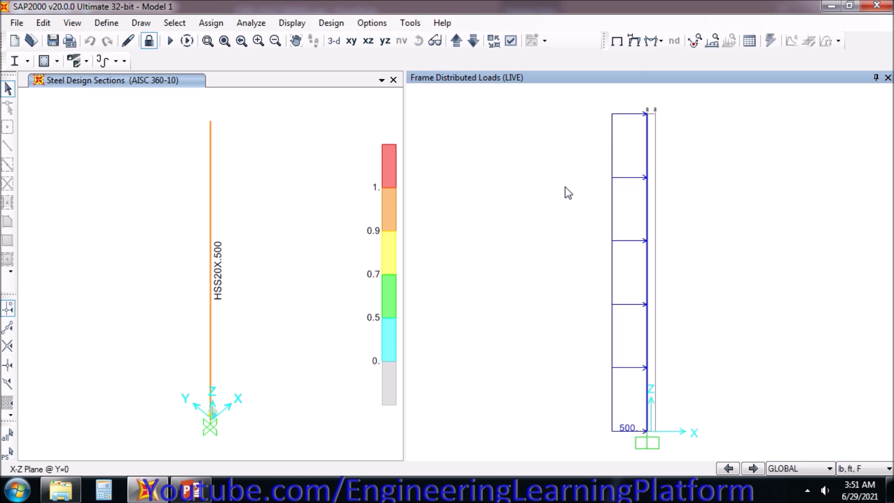
Step: Display the LIVE deformed shape and read the top joint's 0.7316 ft U1 displacement
left_click(635, 43)
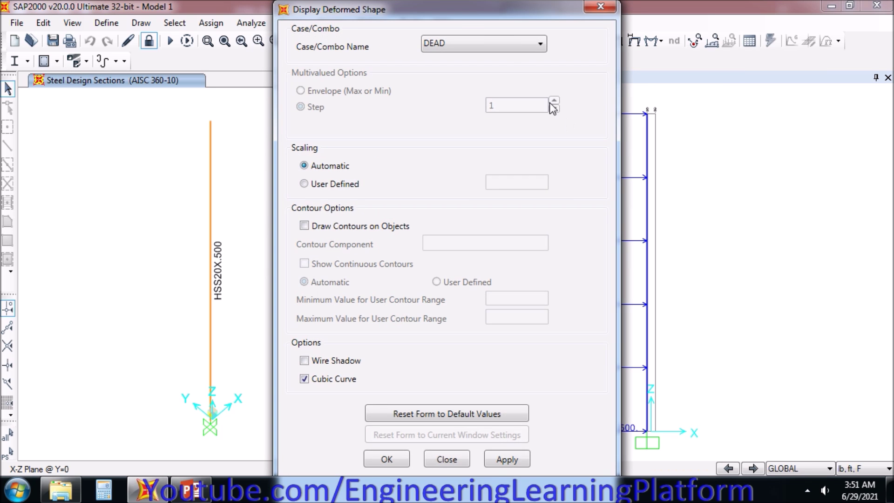
left_click(498, 42)
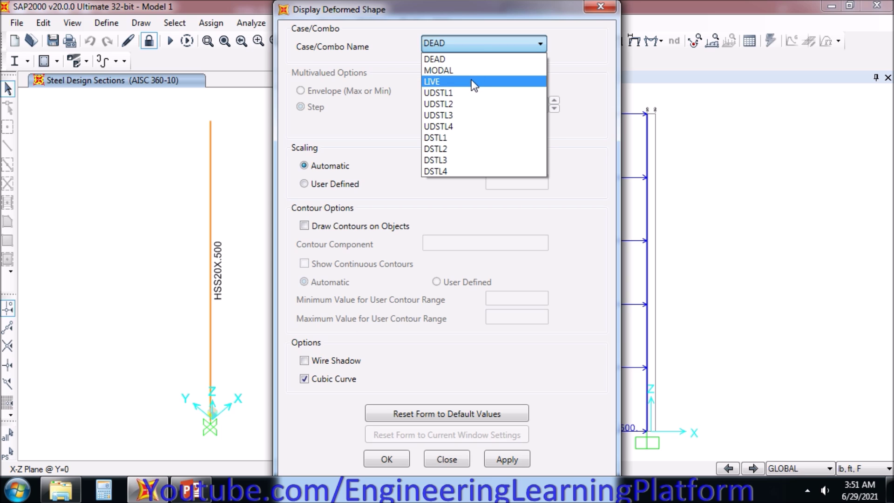
left_click(474, 82)
left_click_drag(462, 11, 248, 11)
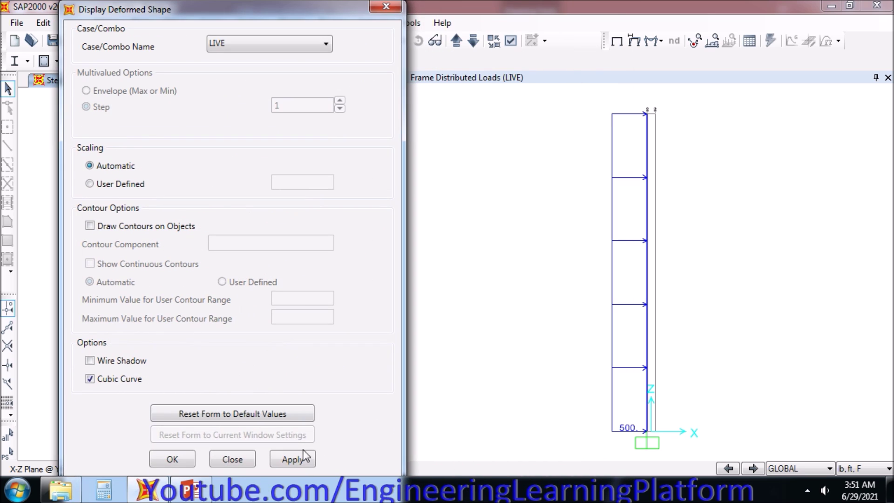
left_click(304, 456)
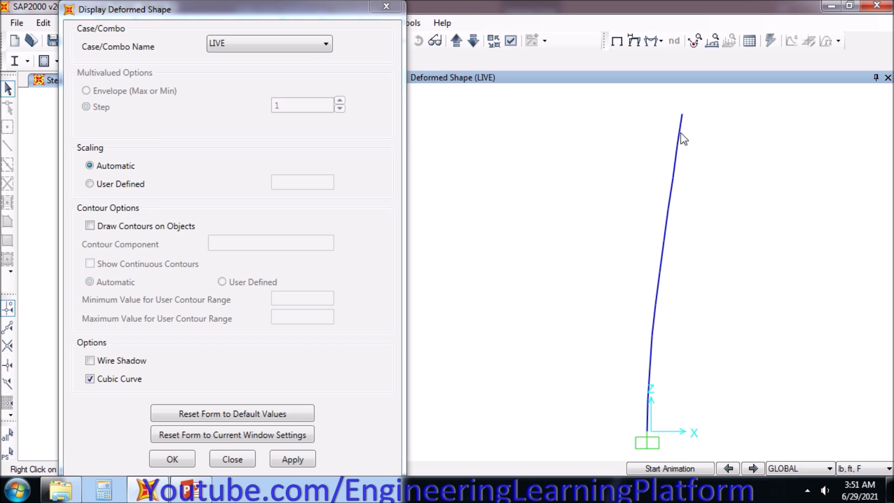
mouse_move(682, 118)
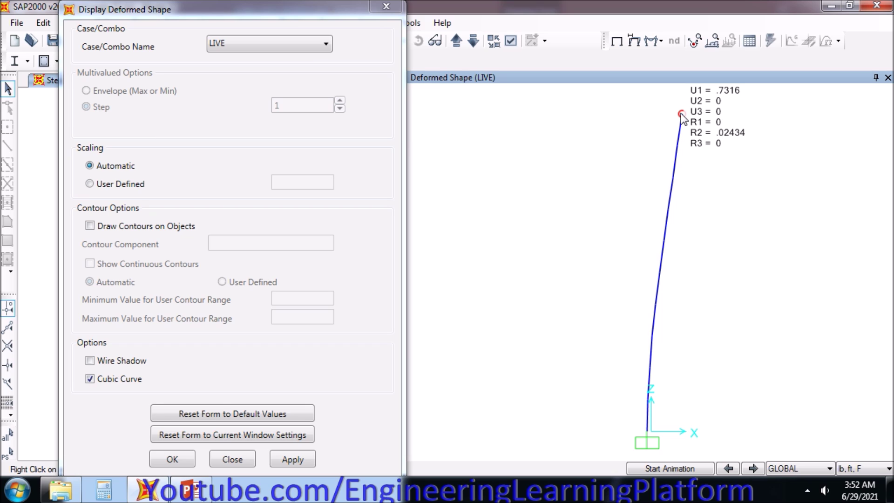
left_click(386, 6)
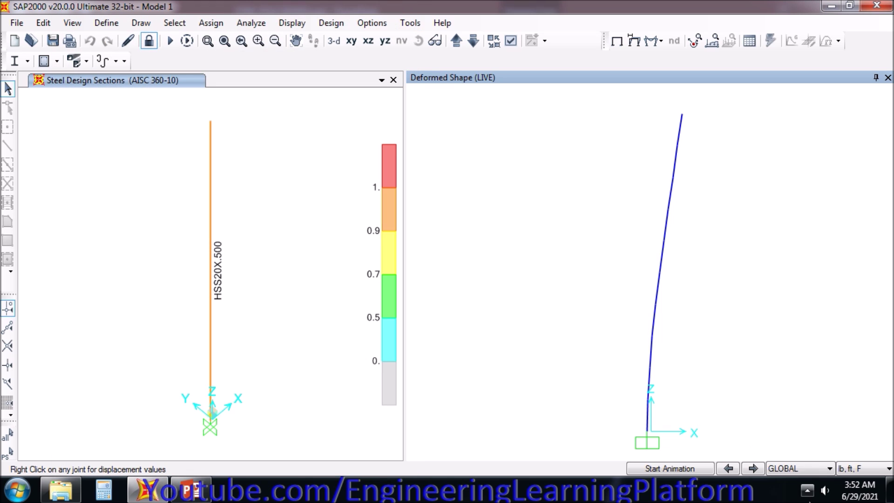
left_click(856, 468)
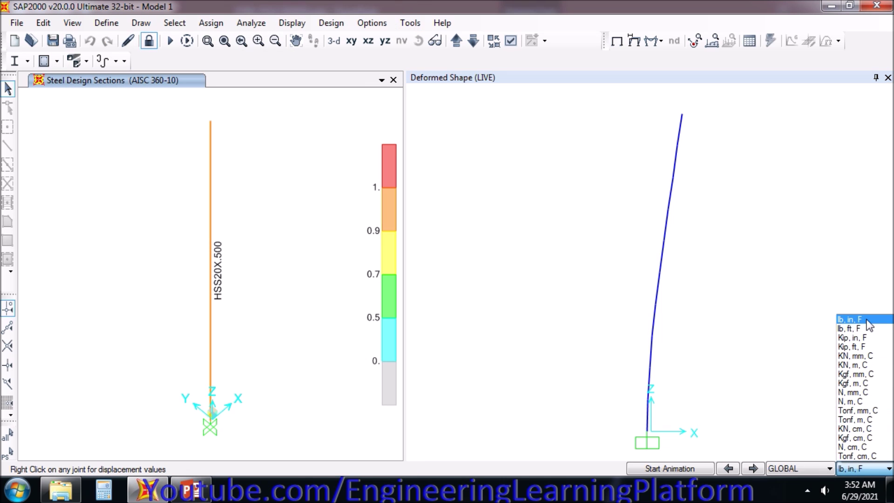
Step: Try lb, in, F display units, then return them to lb, ft, F
left_click(859, 319)
left_click(859, 471)
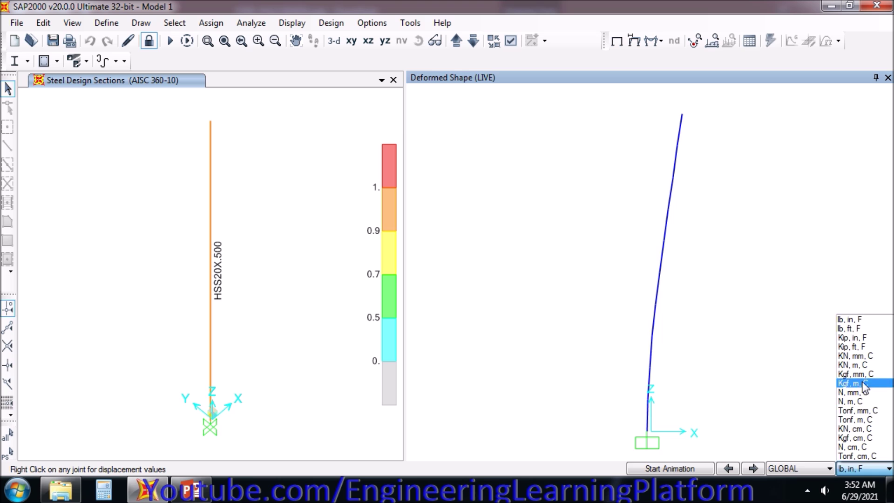
left_click(858, 330)
Step: Check the top joint displacement and compute .7316 / 40 in Calculator
right_click(682, 116)
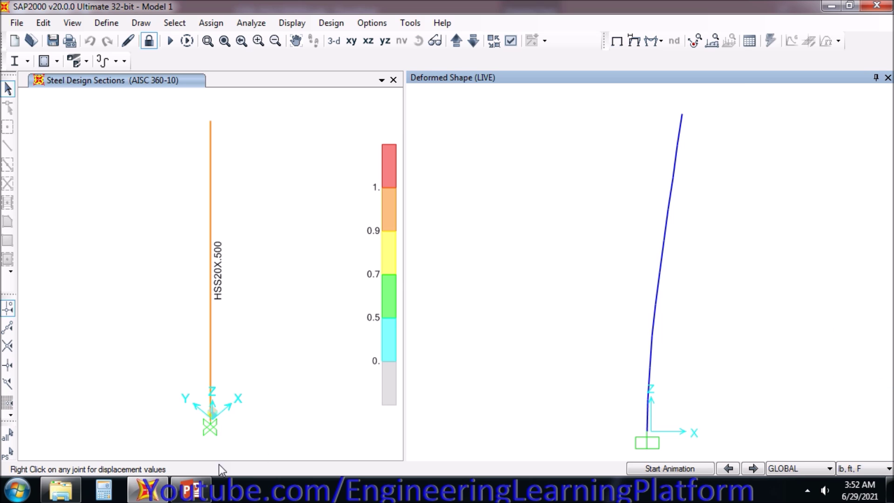
left_click(103, 490)
type(".7316 / 4")
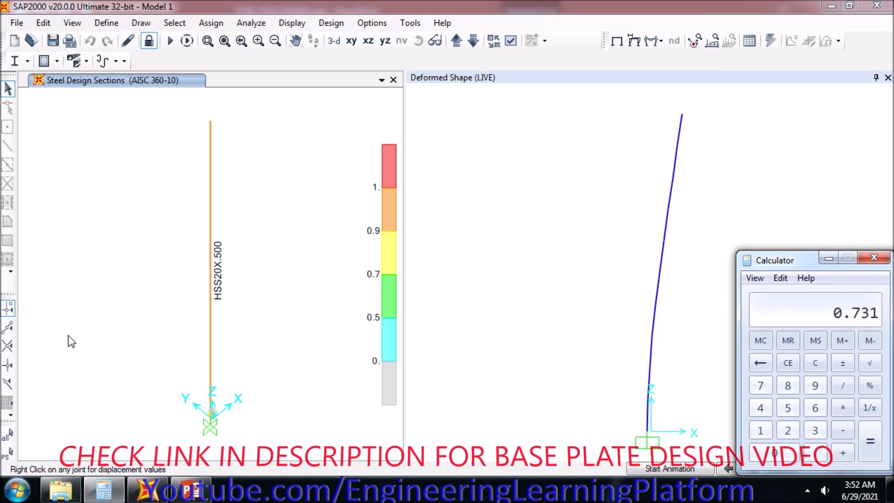